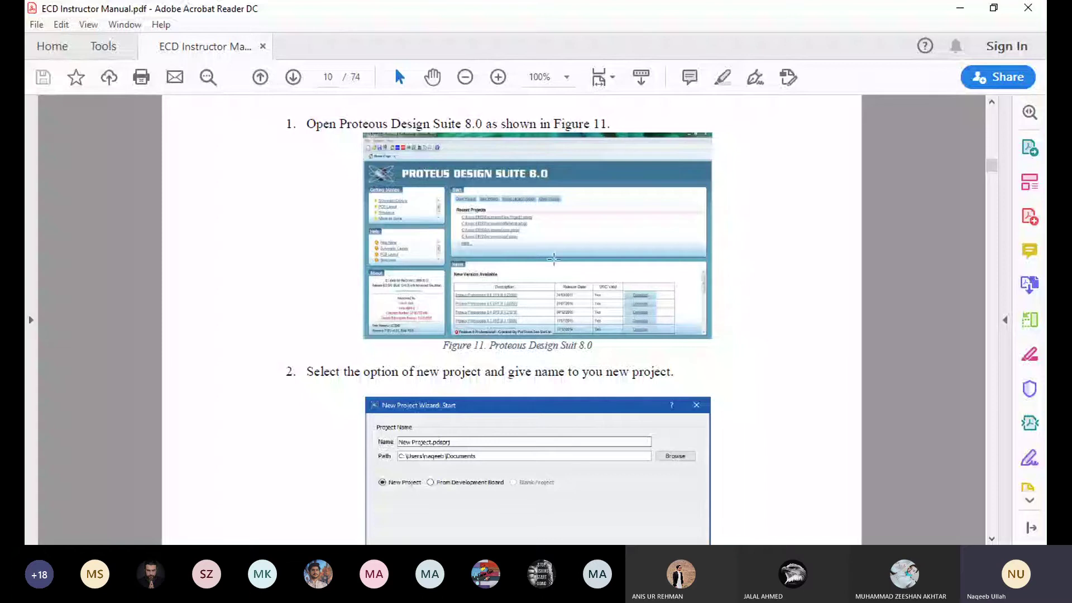
# - Read the Proteus instructions on page 10 of the lab manual about opening the suite and naming a new project
pyautogui.click(991, 540)
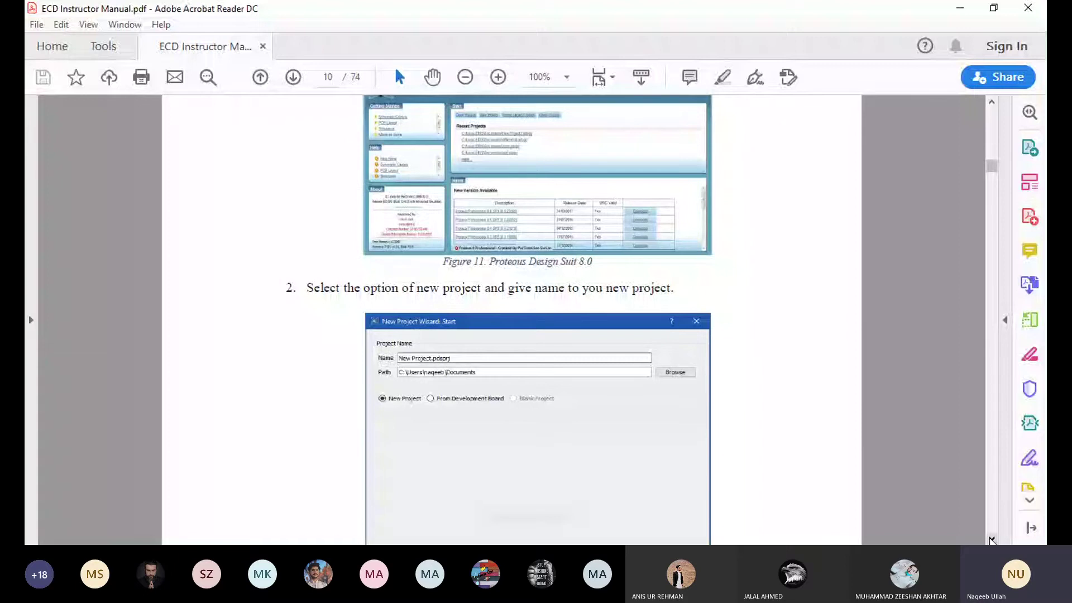
pyautogui.scroll(-2, 393, 230)
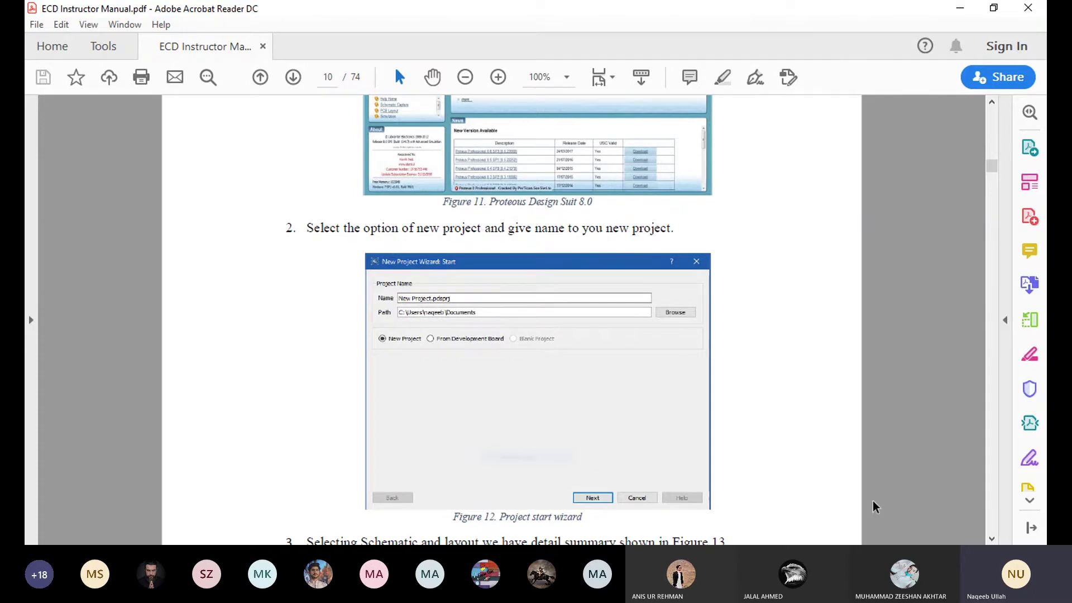
pyautogui.click(990, 539)
pyautogui.click(990, 539)
pyautogui.click(989, 539)
pyautogui.click(989, 539)
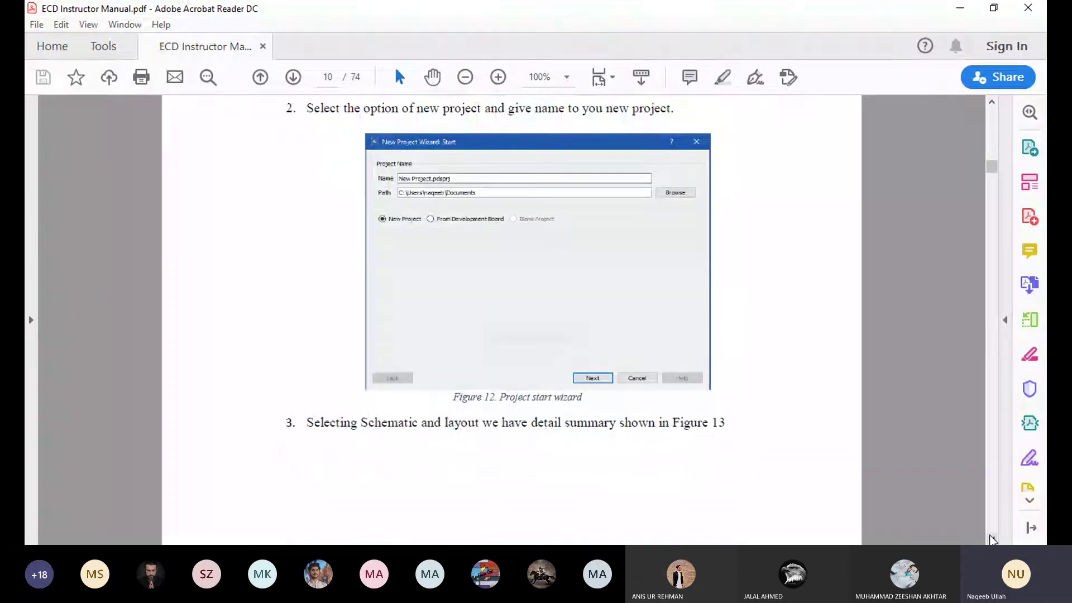
pyautogui.click(989, 539)
pyautogui.click(989, 539)
pyautogui.click(989, 539)
pyautogui.click(990, 538)
pyautogui.click(989, 538)
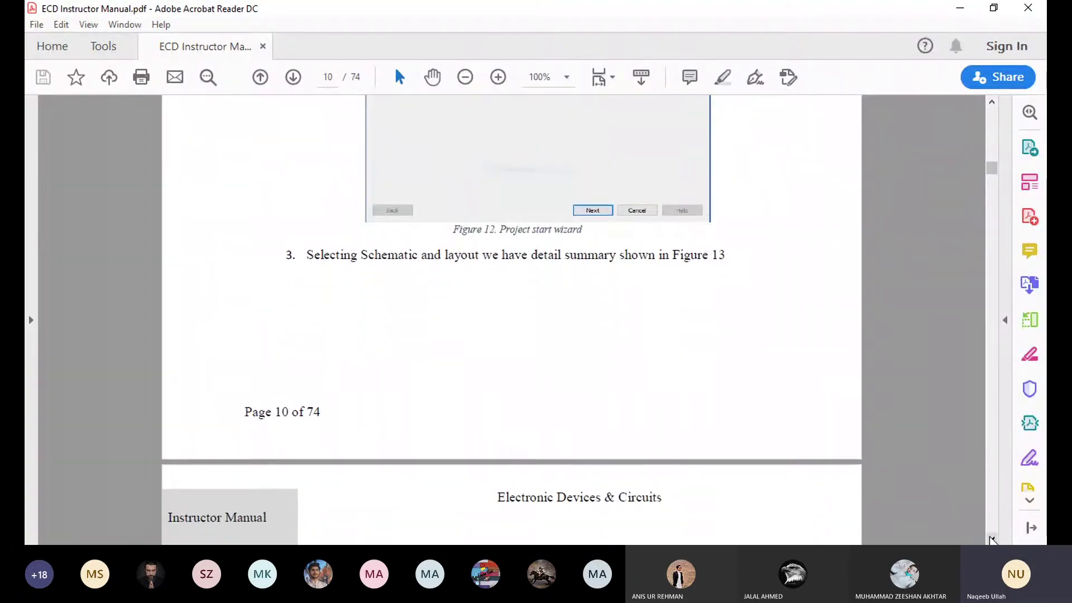
# - Examine the New Project Wizard summary in Figure 13 on page 11 of the manual
pyautogui.click(990, 538)
pyautogui.click(990, 538)
pyautogui.click(990, 539)
pyautogui.click(989, 539)
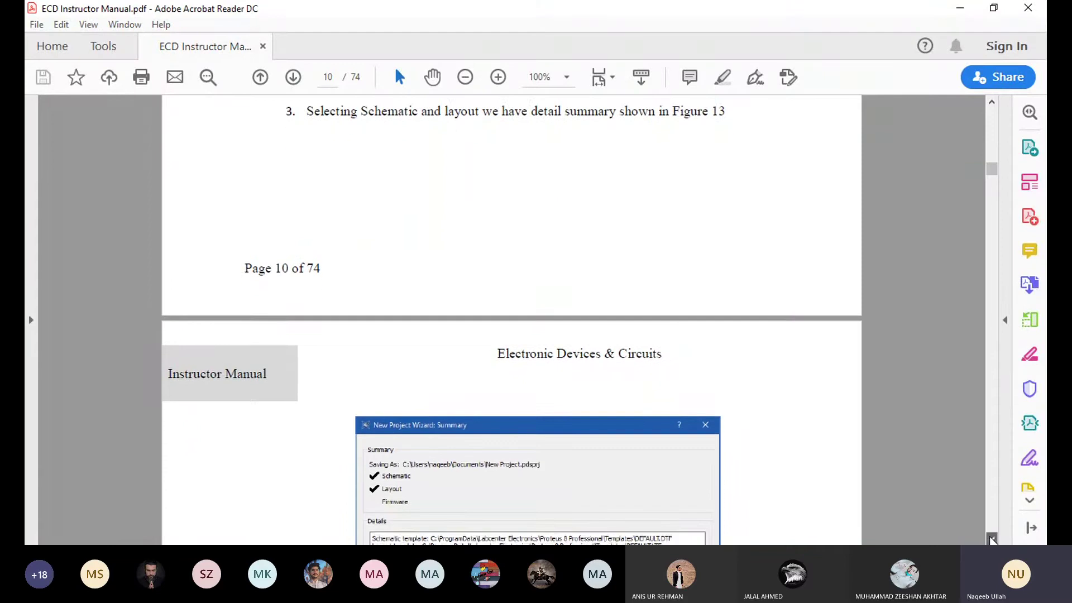
pyautogui.click(990, 539)
pyautogui.click(990, 538)
pyautogui.click(990, 539)
pyautogui.click(990, 539)
pyautogui.click(990, 539)
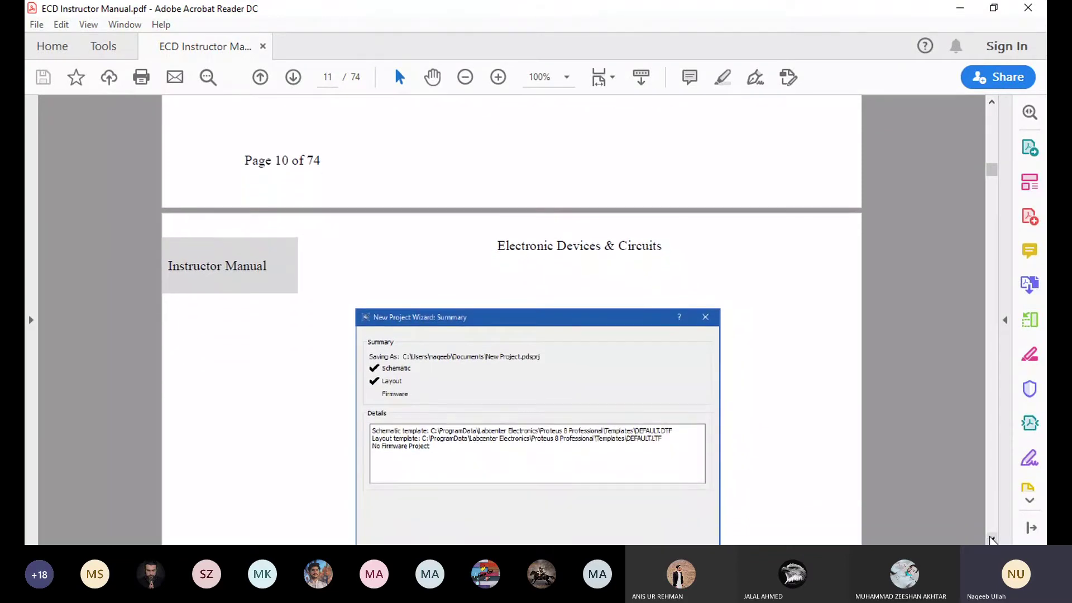
pyautogui.click(990, 539)
pyautogui.click(990, 539)
pyautogui.click(990, 539)
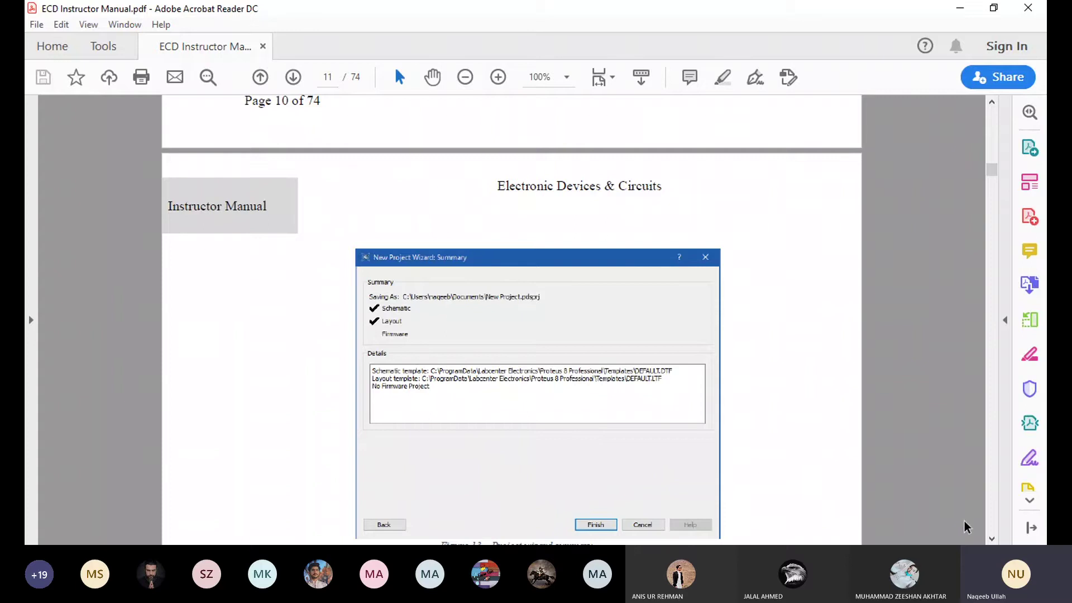
pyautogui.click(991, 538)
pyautogui.click(991, 539)
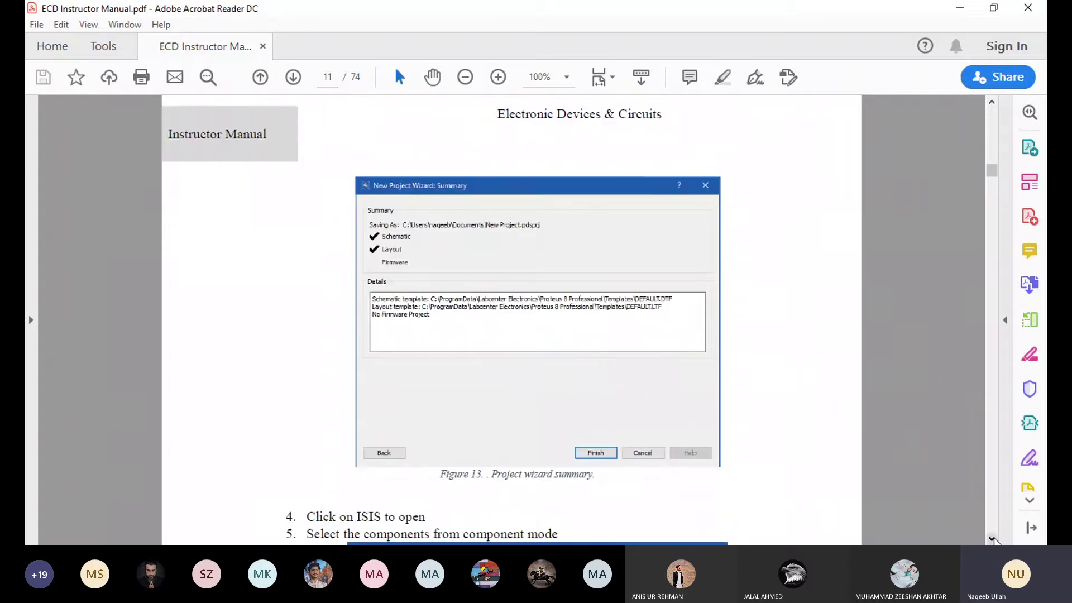
# - Read steps 4 and 5 about opening ISIS and picking components, including the Figure 14 component mode dialog
pyautogui.click(992, 539)
pyautogui.click(991, 538)
pyautogui.click(992, 538)
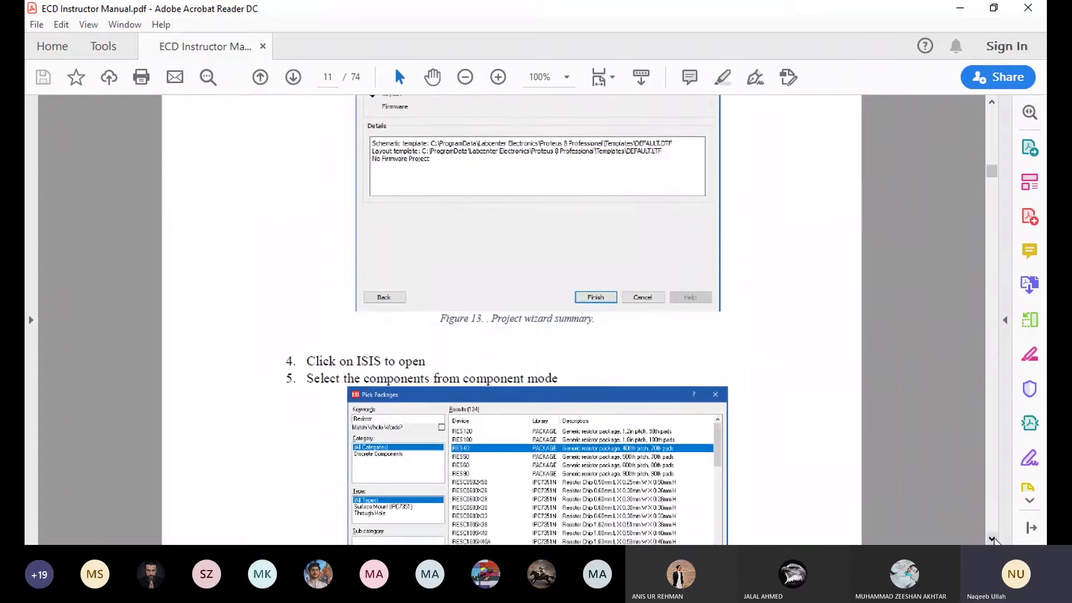
pyautogui.click(991, 538)
pyautogui.click(992, 539)
pyautogui.click(991, 539)
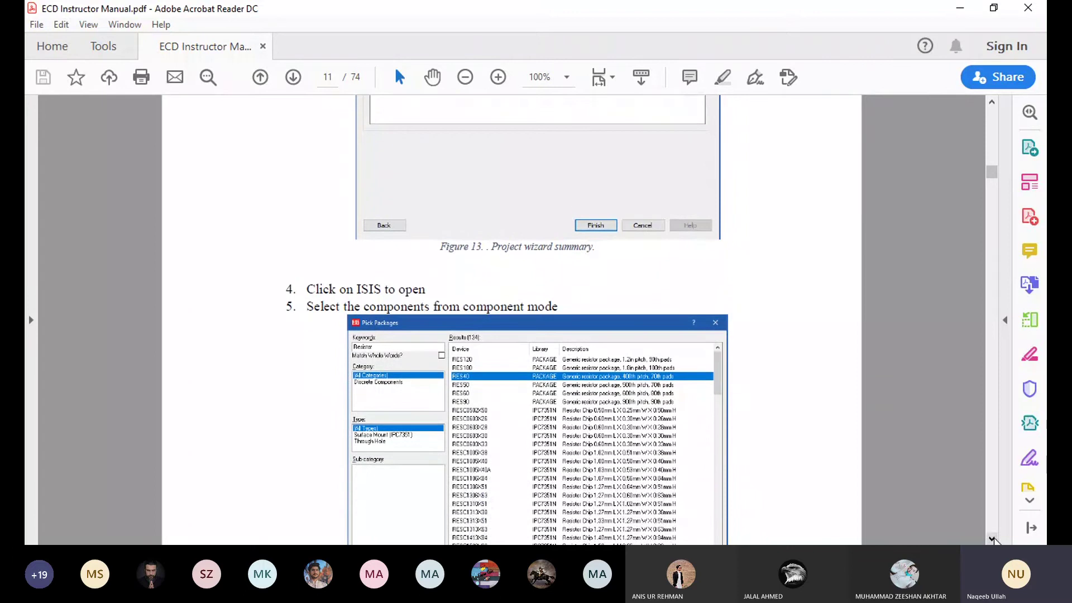
pyautogui.click(992, 538)
pyautogui.click(991, 539)
pyautogui.click(991, 538)
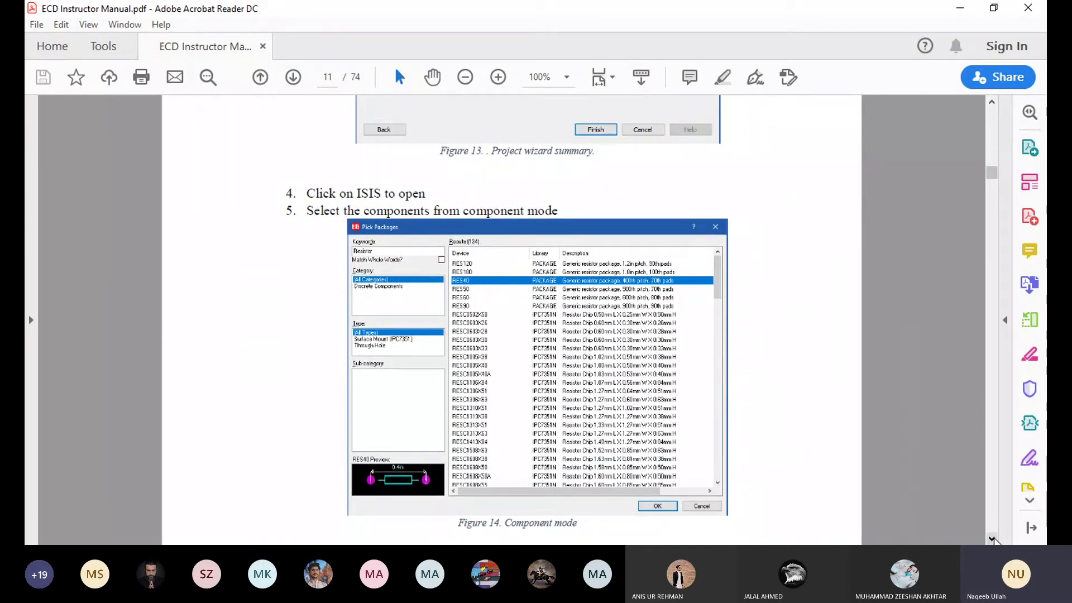
pyautogui.click(991, 539)
pyautogui.click(991, 538)
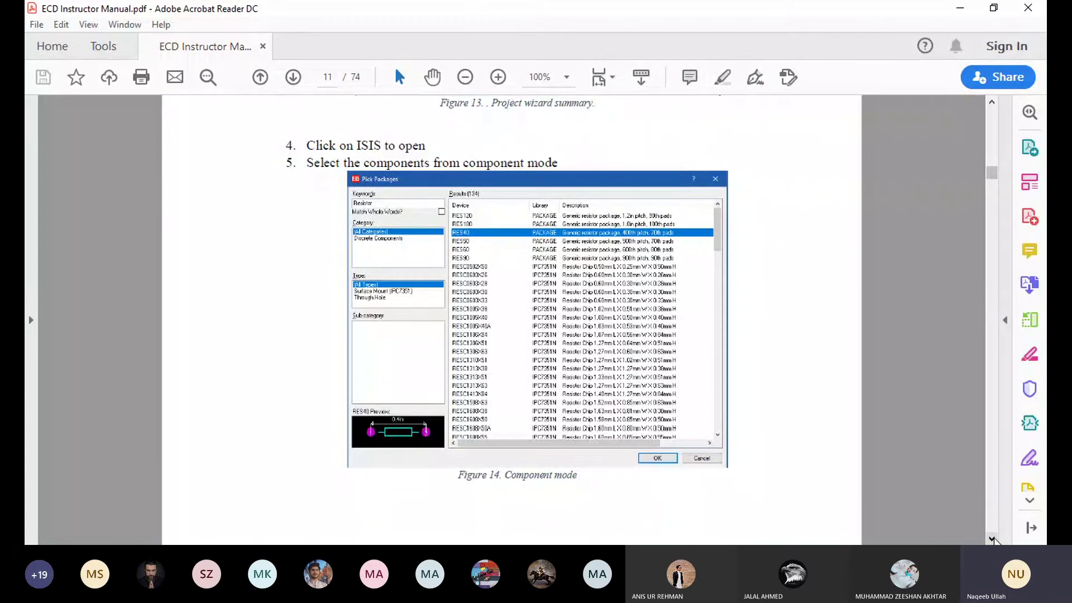
# - Read steps 6 and 7 on page 12 about grounding and connecting components, and examine the Figure 15 circuit
pyautogui.click(992, 538)
pyautogui.click(991, 538)
pyautogui.click(992, 539)
pyautogui.click(992, 539)
pyautogui.click(992, 539)
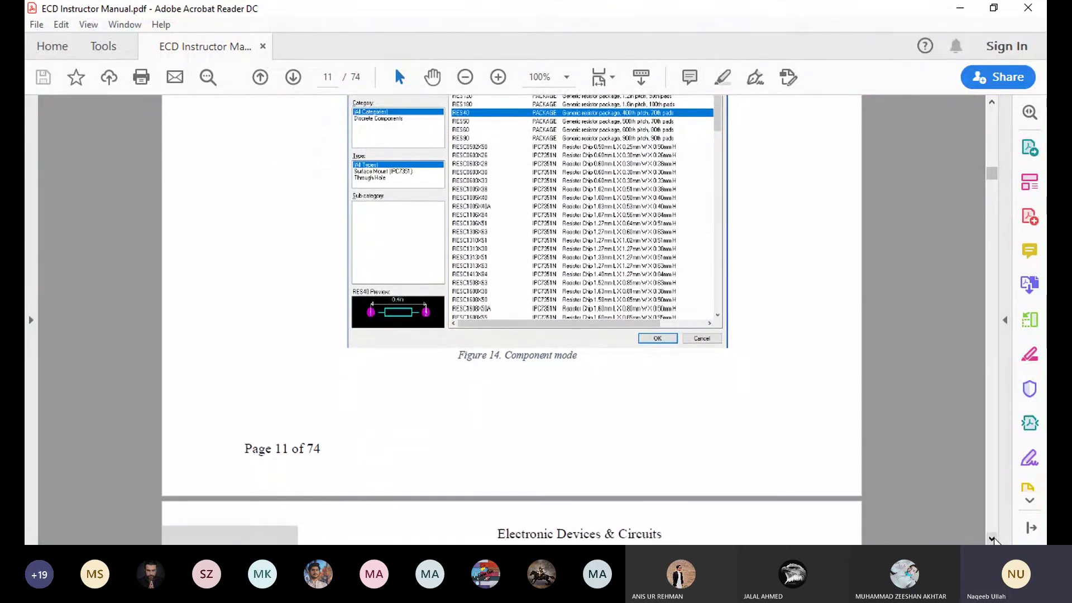
pyautogui.click(991, 538)
pyautogui.click(991, 538)
pyautogui.click(992, 539)
pyautogui.click(992, 539)
pyautogui.click(992, 538)
pyautogui.click(991, 539)
pyautogui.click(991, 538)
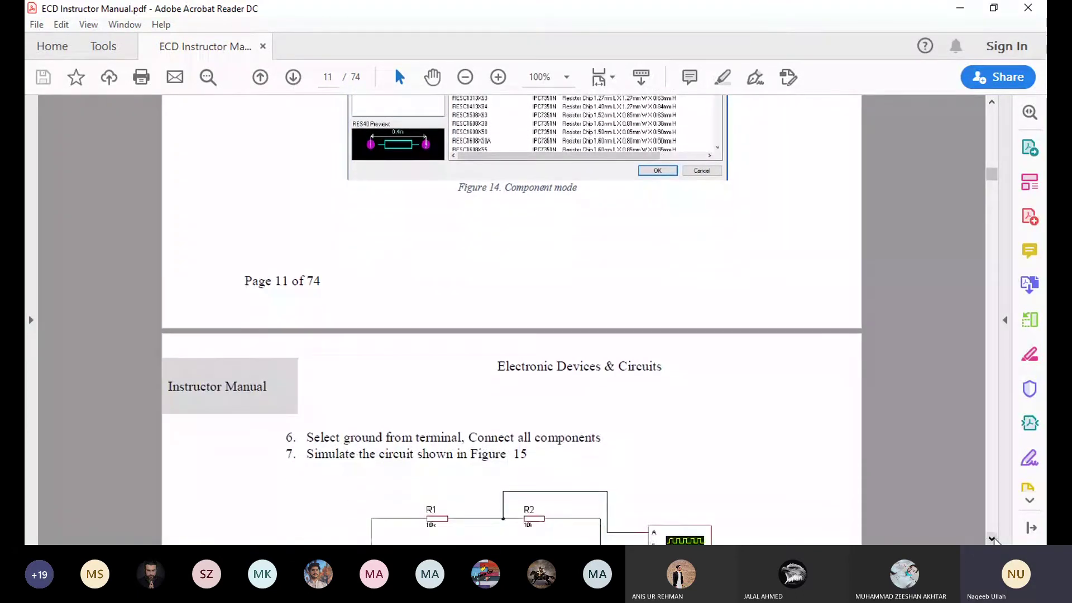
pyautogui.click(991, 539)
pyautogui.click(992, 539)
pyautogui.click(991, 539)
pyautogui.click(991, 539)
pyautogui.click(991, 538)
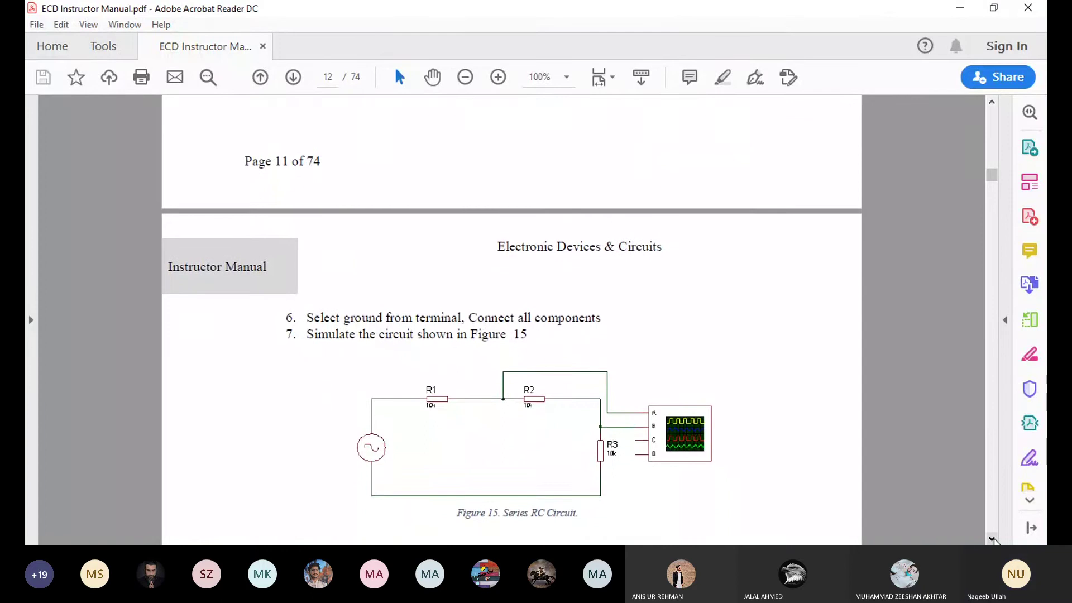
pyautogui.click(992, 539)
pyautogui.click(992, 539)
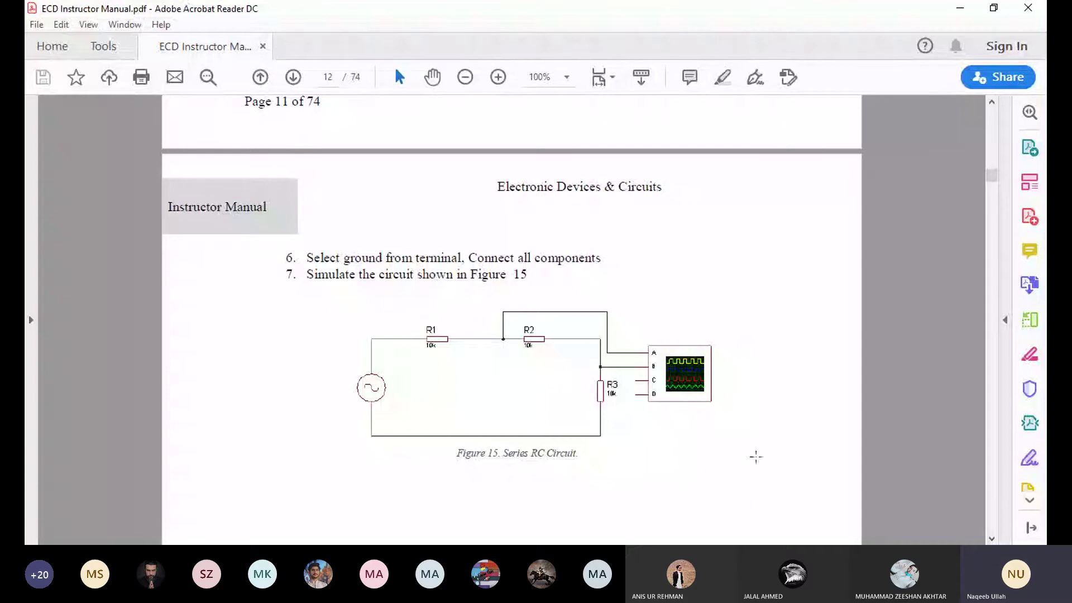
# - Read the practical exercises on page 13 of the manual, highlighting the words "DC power supply" in Practical Exercise 1
pyautogui.click(991, 539)
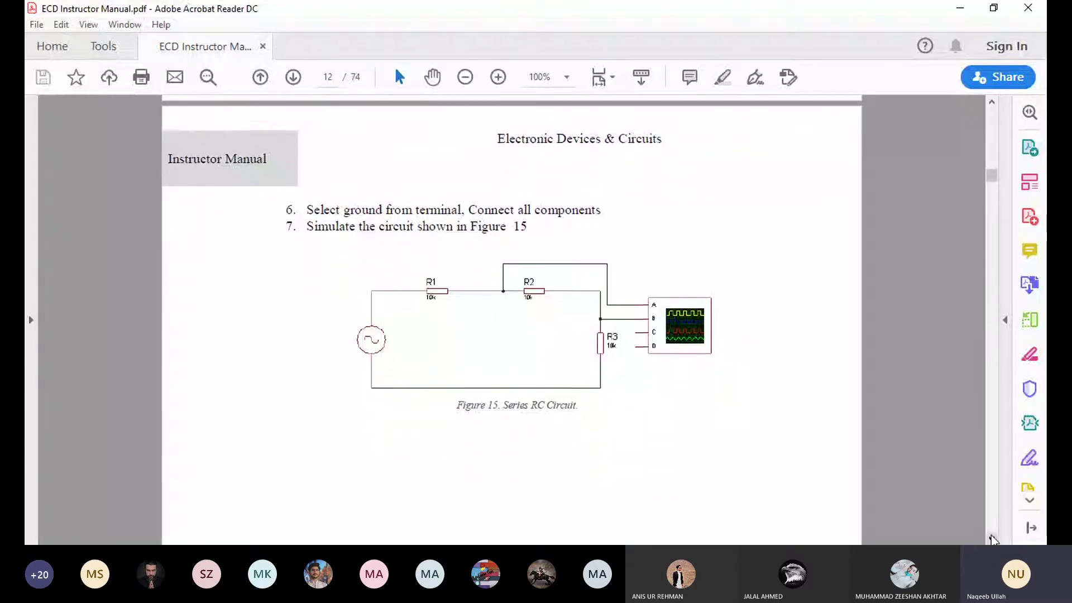
pyautogui.click(992, 539)
pyautogui.click(991, 538)
pyautogui.click(991, 538)
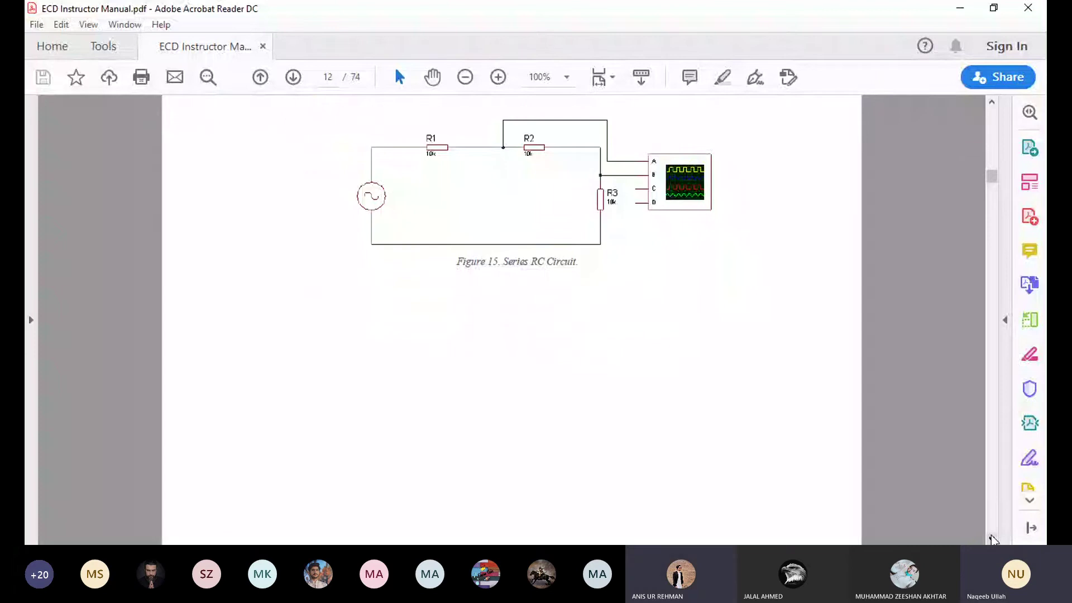
pyautogui.click(992, 538)
pyautogui.click(992, 538)
pyautogui.click(992, 539)
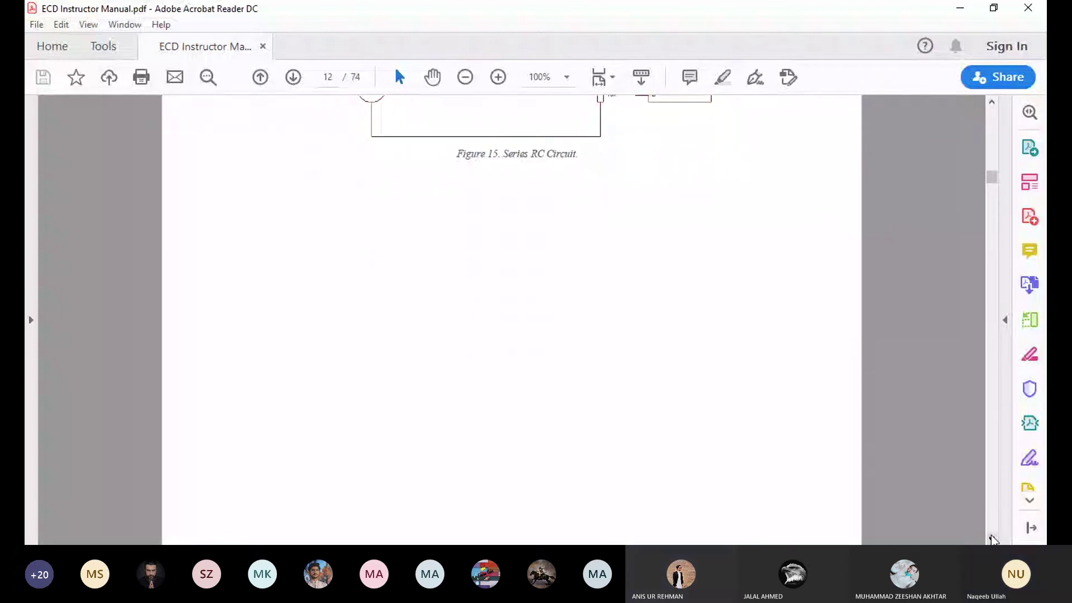
pyautogui.click(991, 102)
pyautogui.click(992, 103)
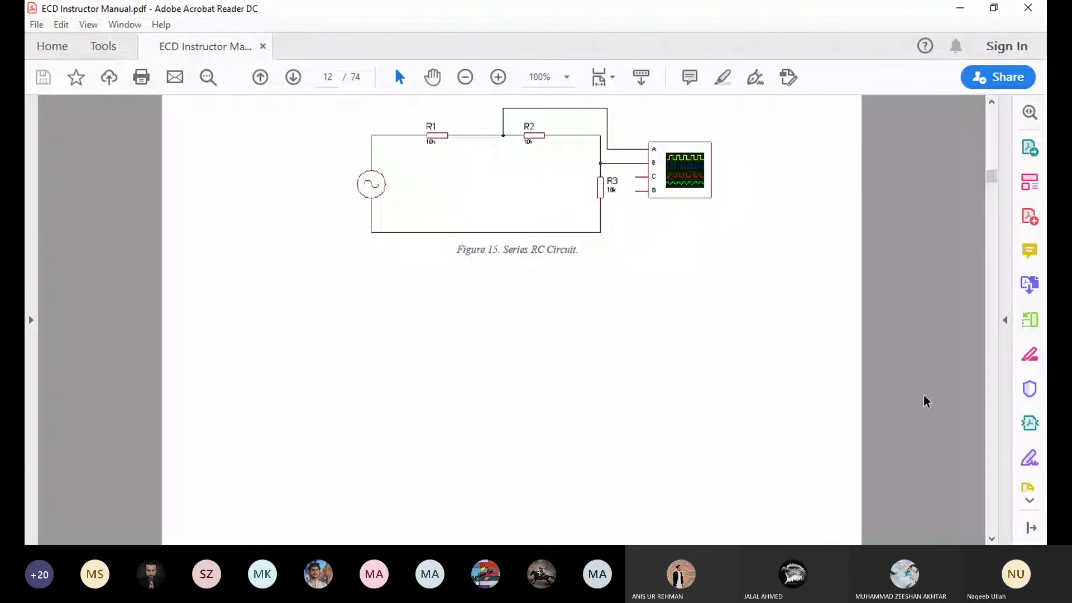
pyautogui.click(992, 538)
pyautogui.moveTo(991, 538); pyautogui.dragTo(991, 538)
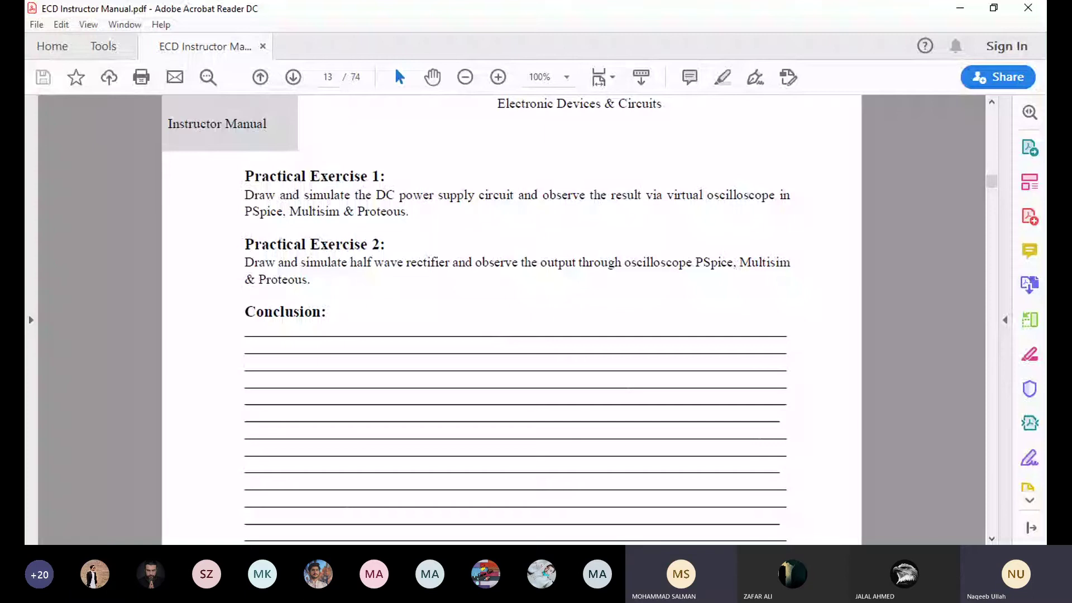
pyautogui.moveTo(376, 195); pyautogui.dragTo(476, 195)
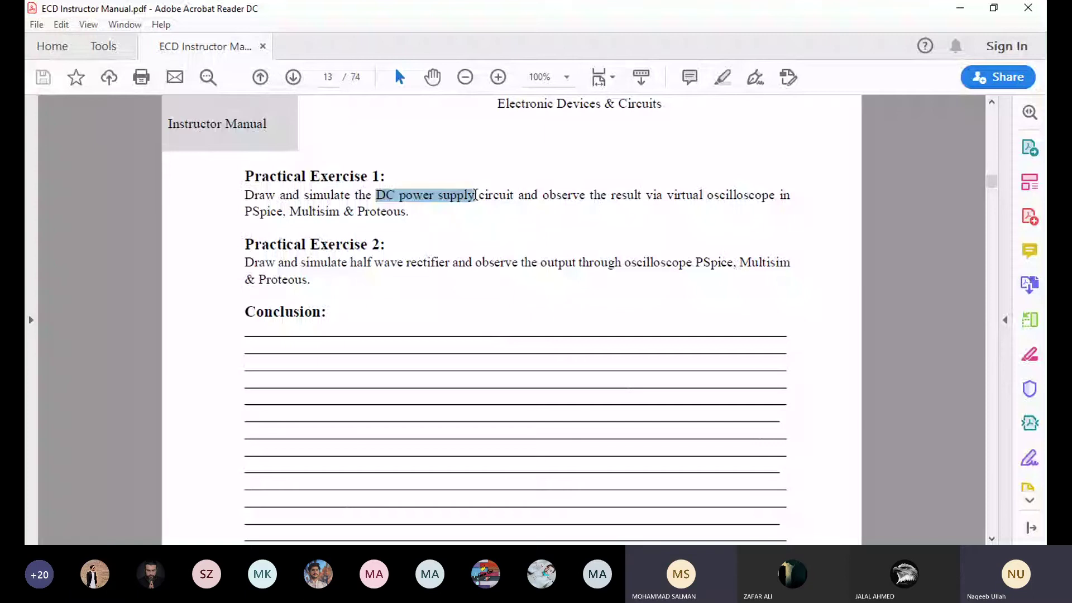
pyautogui.click(508, 196)
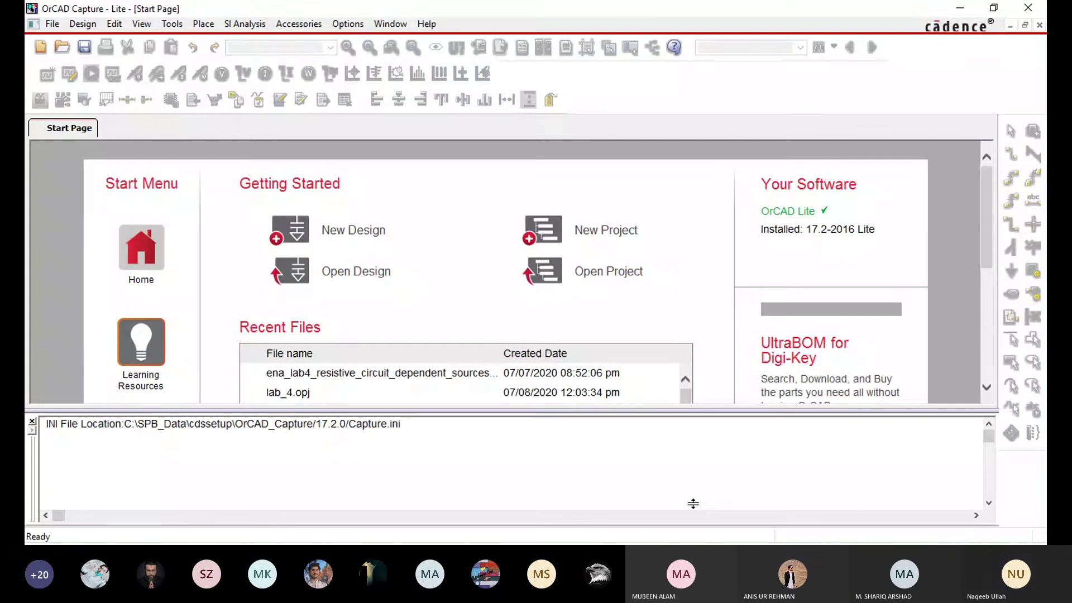
# - Switch to OrCAD Capture, shrink the session log, and open the Learning PSpice help resource
pyautogui.moveTo(693, 504); pyautogui.dragTo(703, 502)
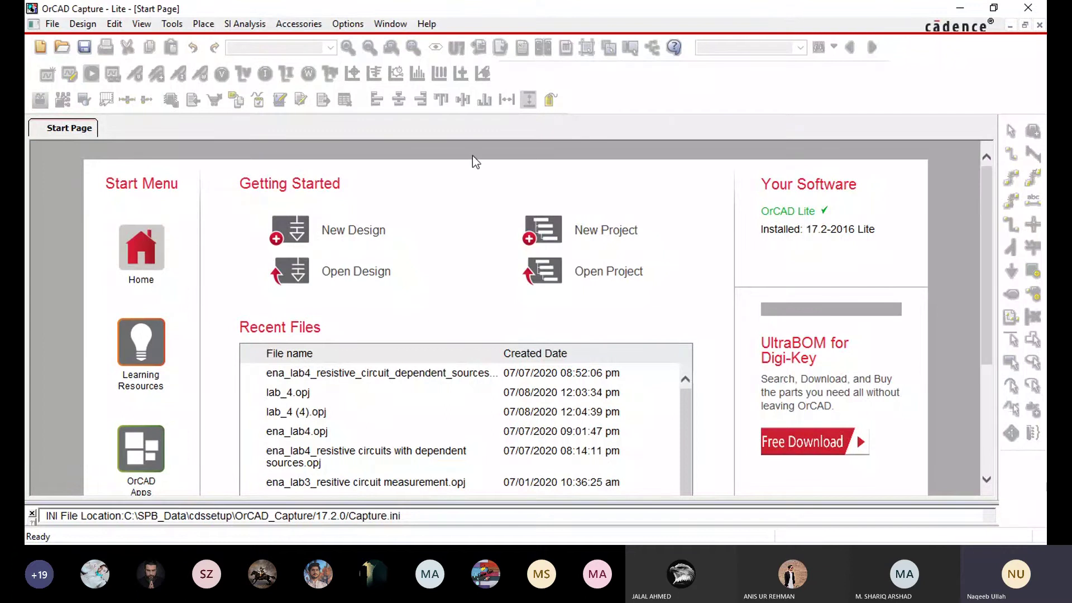
pyautogui.click(427, 24)
pyautogui.click(427, 26)
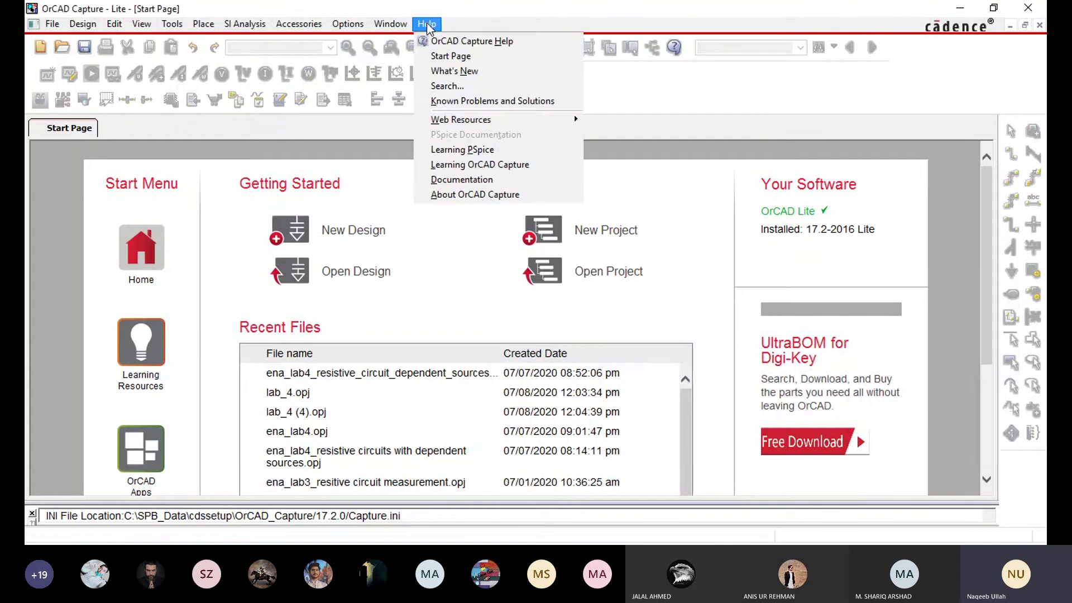
pyautogui.click(473, 170)
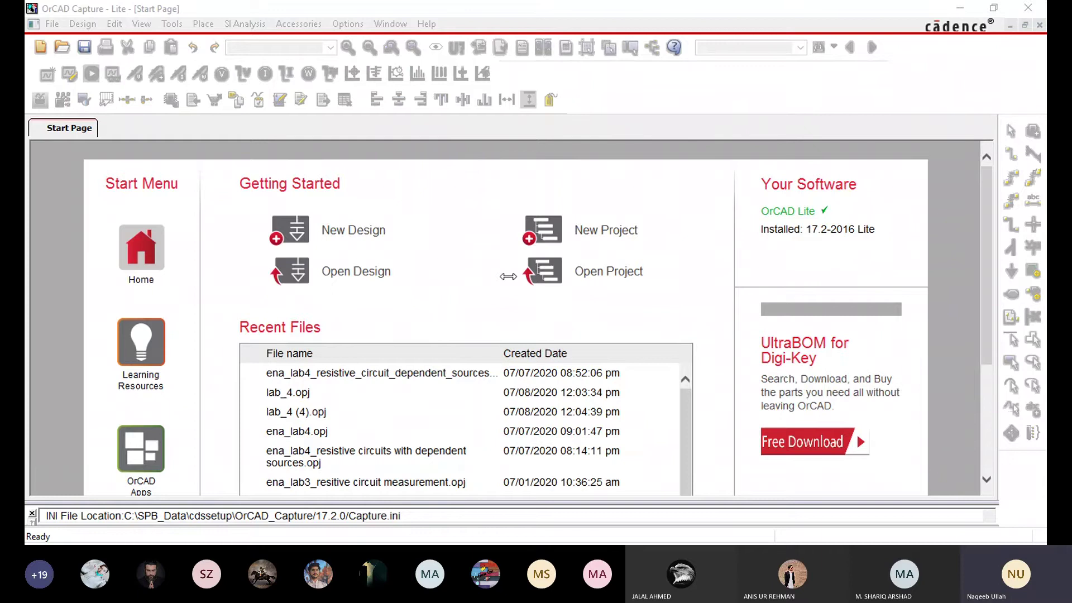
pyautogui.click(426, 23)
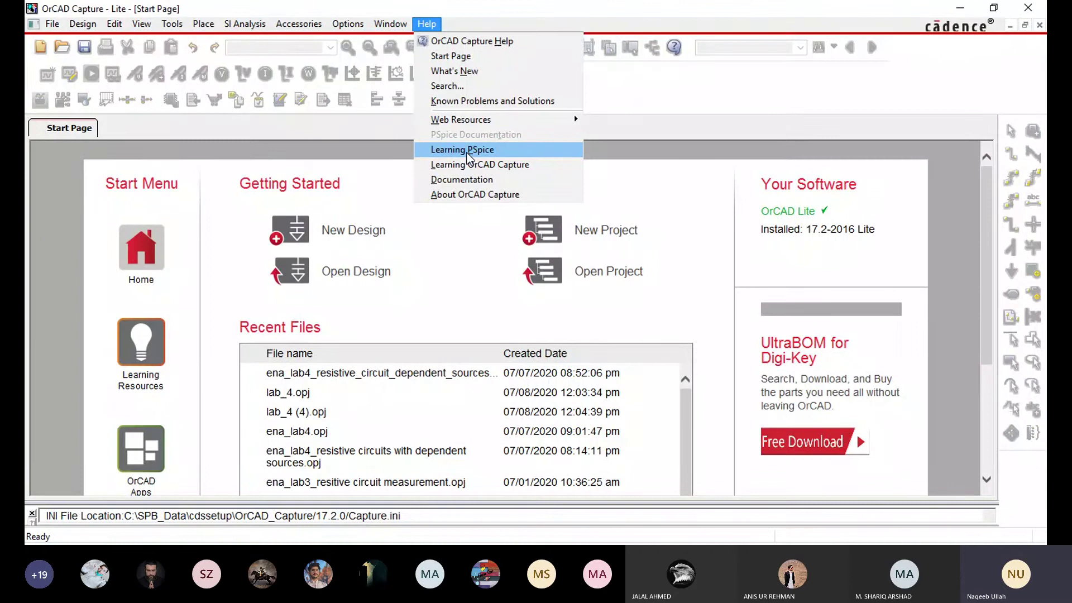
pyautogui.click(468, 151)
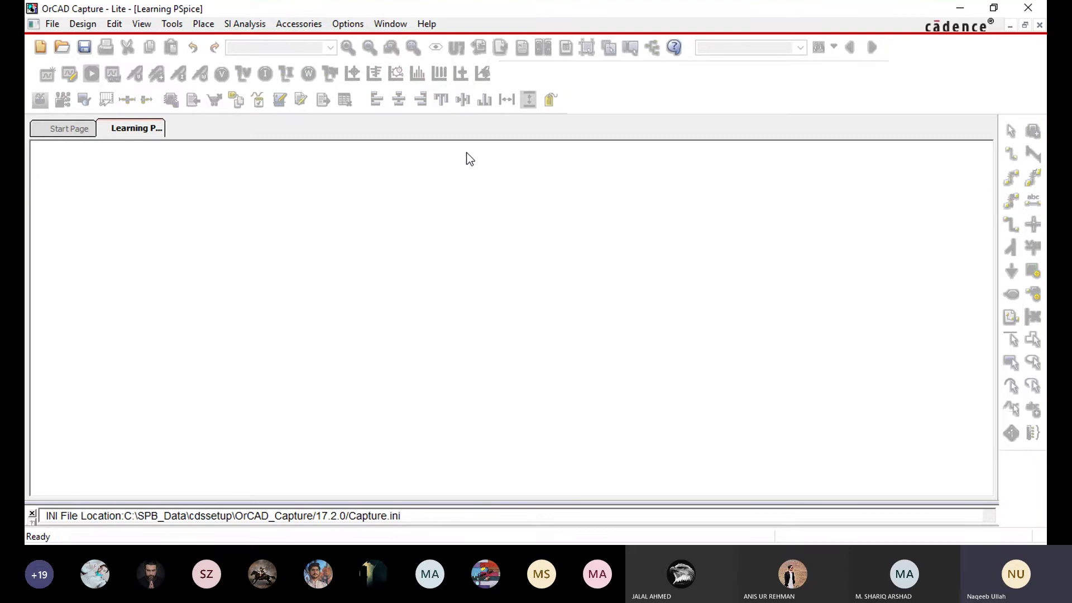
pyautogui.click(433, 26)
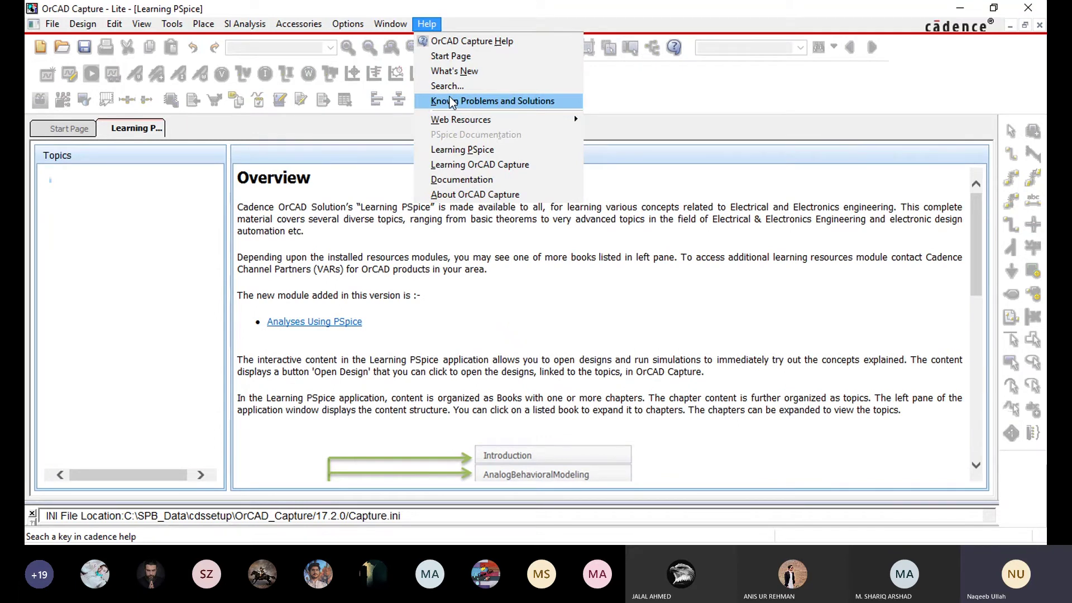
pyautogui.click(458, 150)
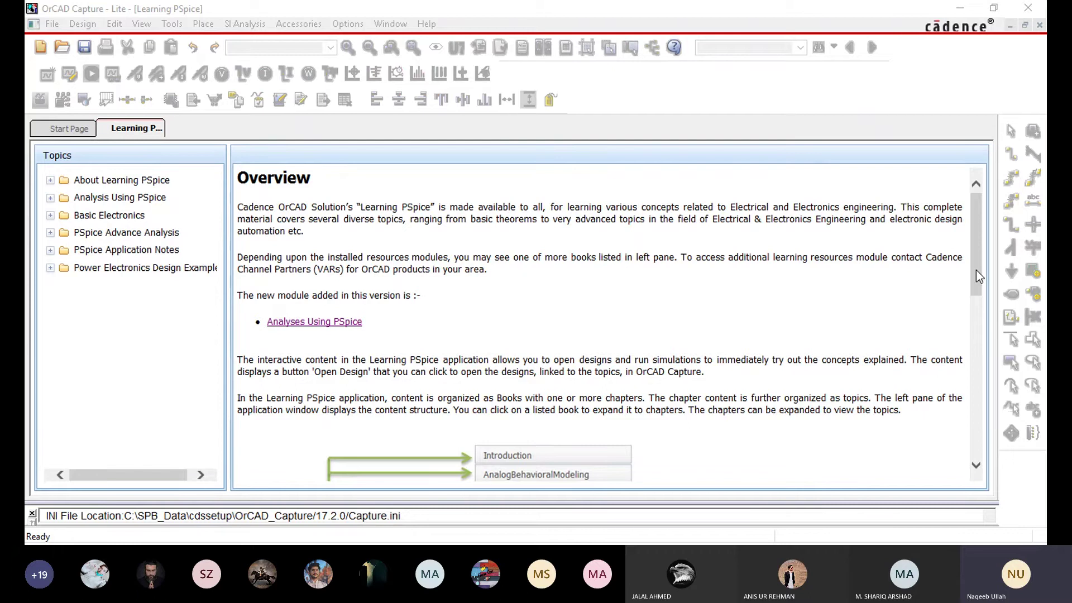
# - Review the Learning PSpice overview's diagram of books, chapters and topics, and select the Basic Electronics book
pyautogui.moveTo(976, 270); pyautogui.dragTo(976, 330)
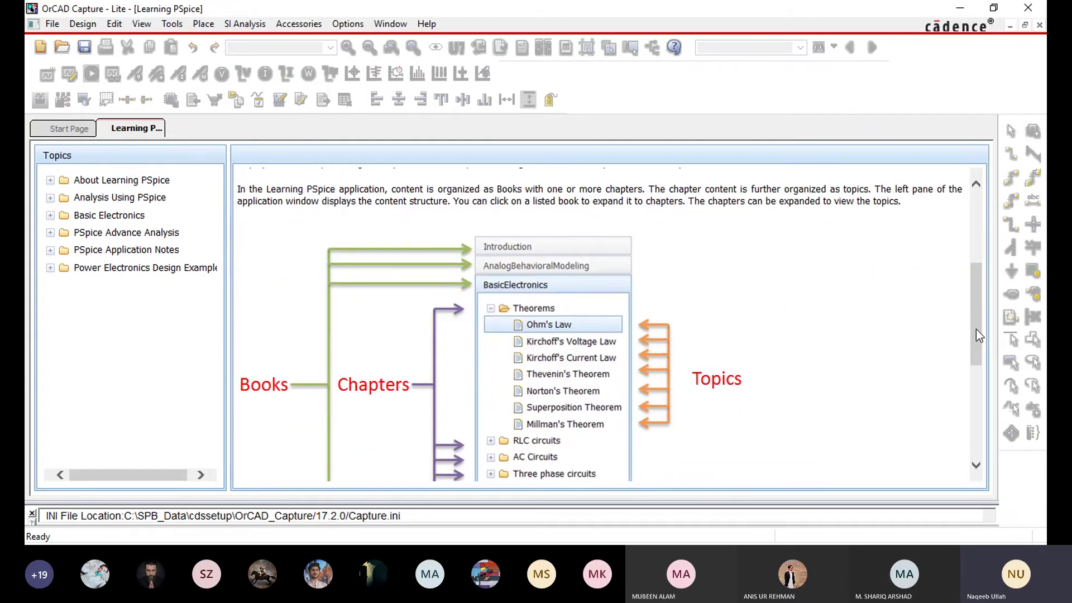
pyautogui.scroll(-3, 976, 329)
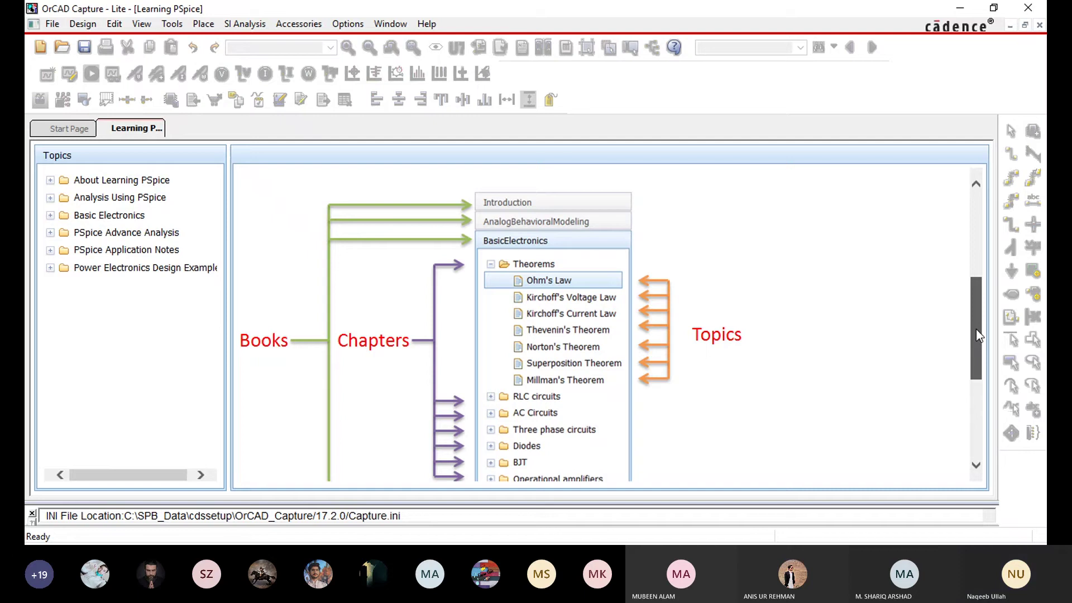
pyautogui.scroll(-4, 983, 357)
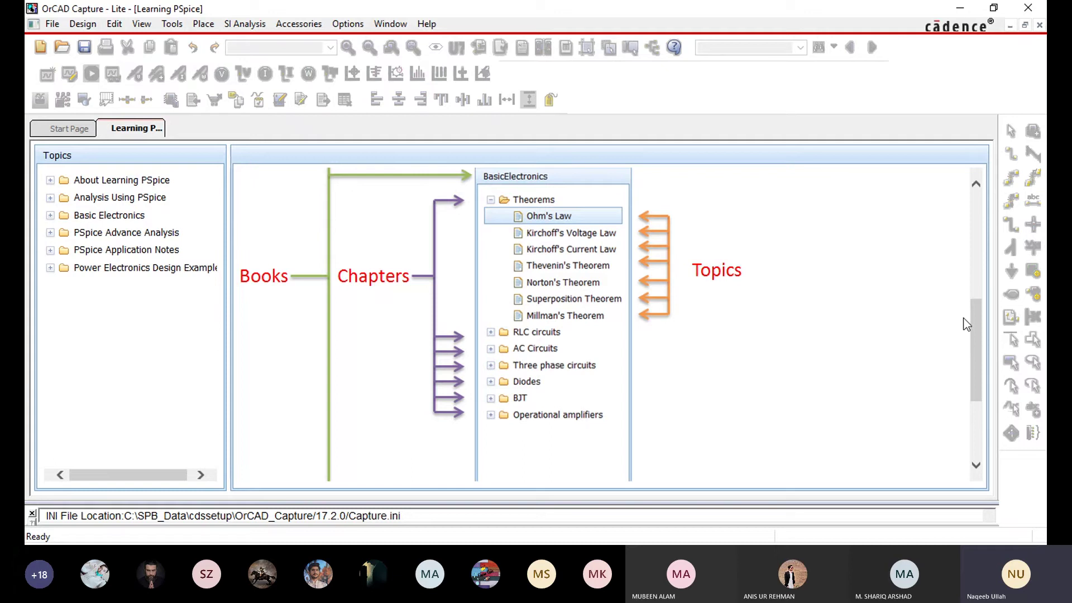
pyautogui.moveTo(977, 318); pyautogui.dragTo(976, 406)
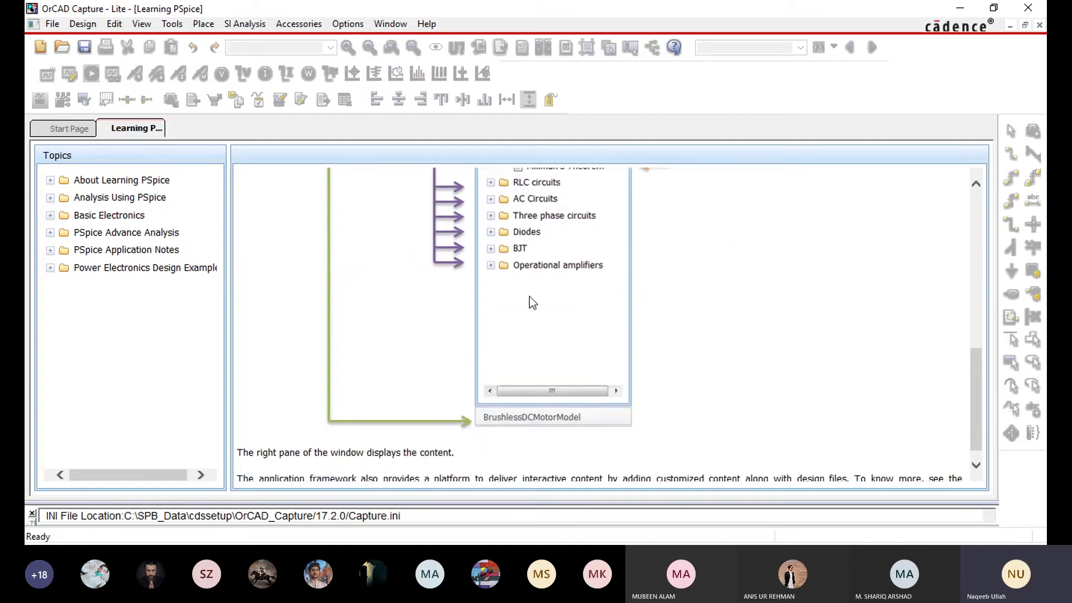
pyautogui.click(111, 220)
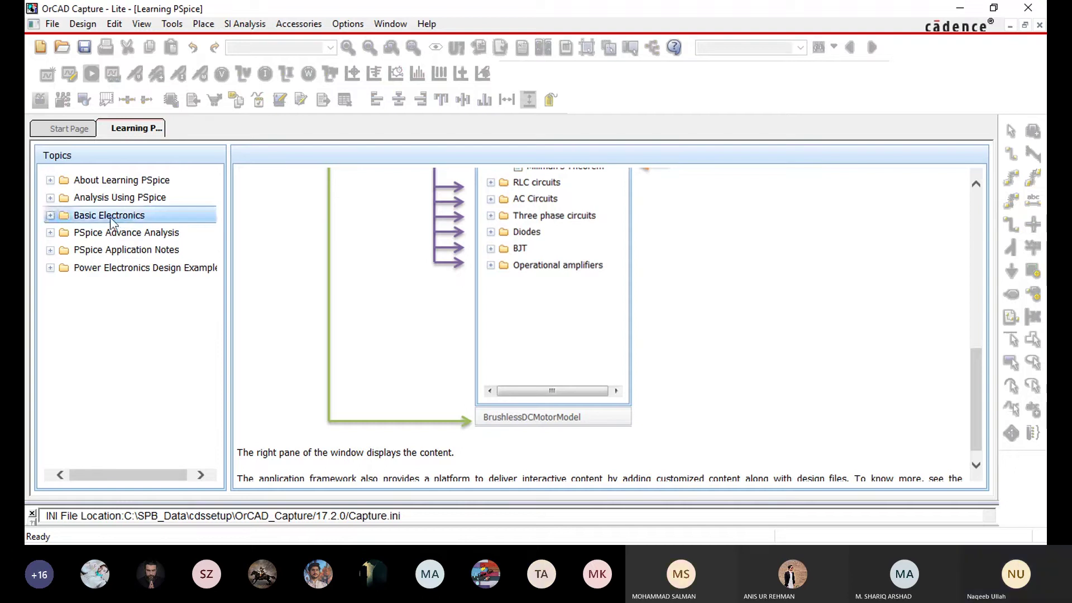
# - Read the Ohm's Law section of the Basic Electronics book, including its equation and the Figure 1 circuit
pyautogui.click(111, 216)
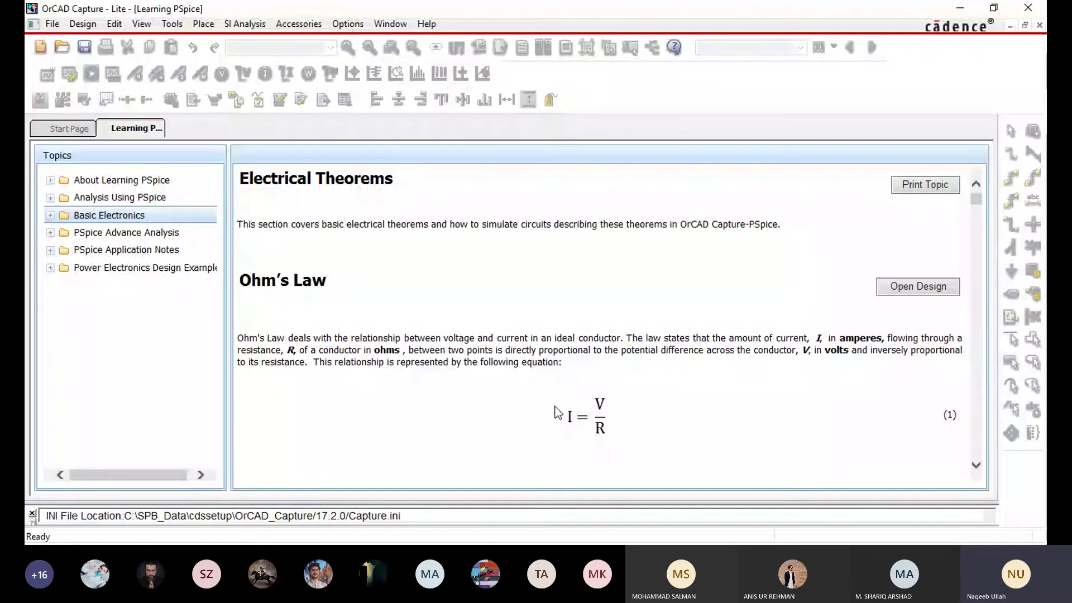
pyautogui.scroll(-1, 557, 412)
pyautogui.scroll(-1, 557, 413)
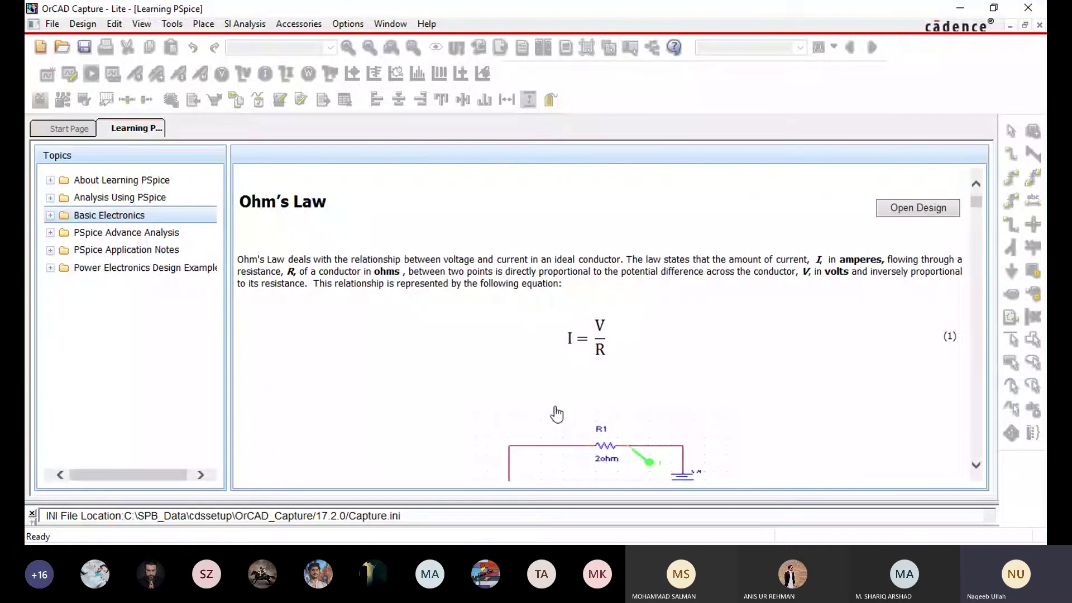
pyautogui.scroll(-1, 556, 414)
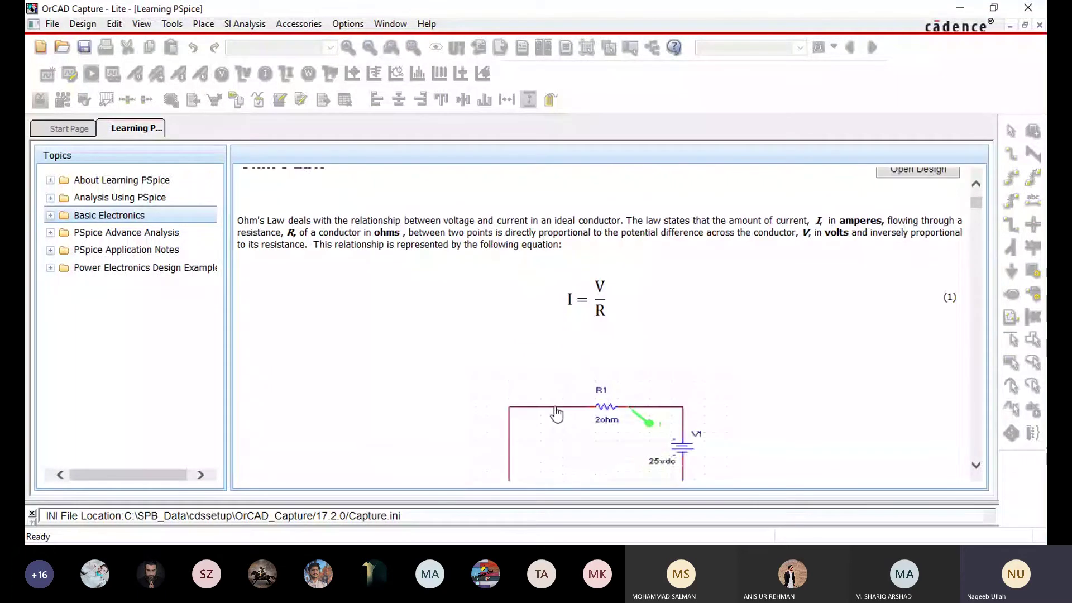
pyautogui.scroll(-2, 557, 414)
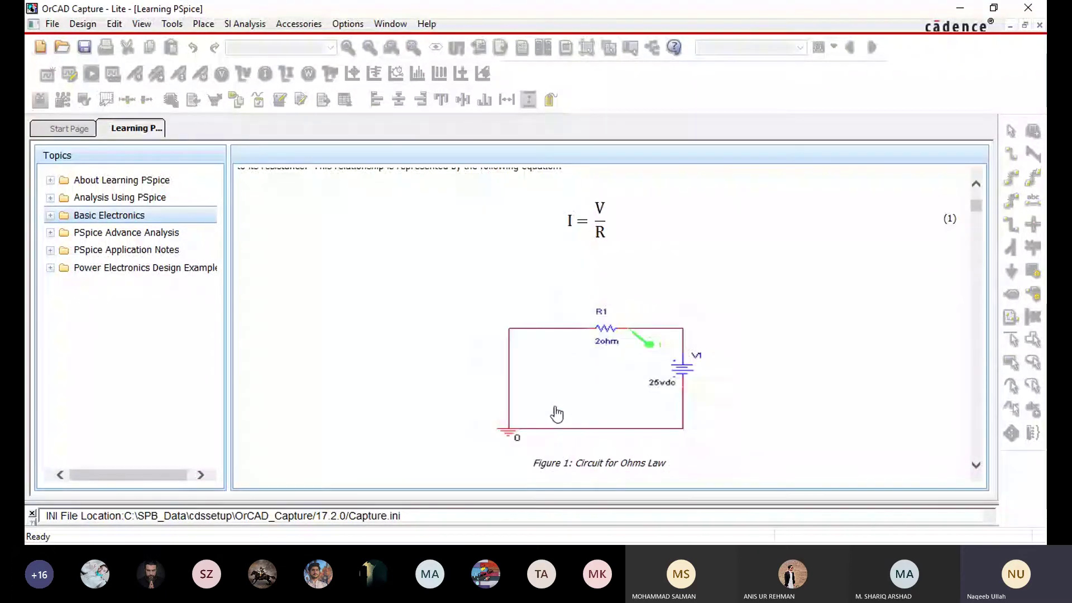
pyautogui.scroll(-1, 556, 413)
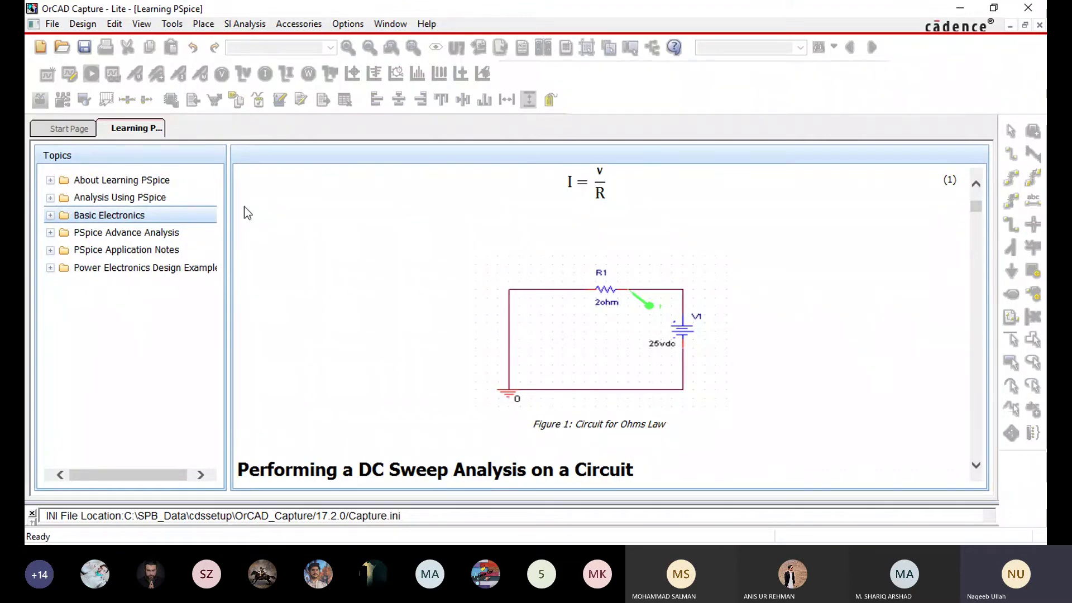
# - Start a new project and name it ECD_Lab1
pyautogui.click(52, 24)
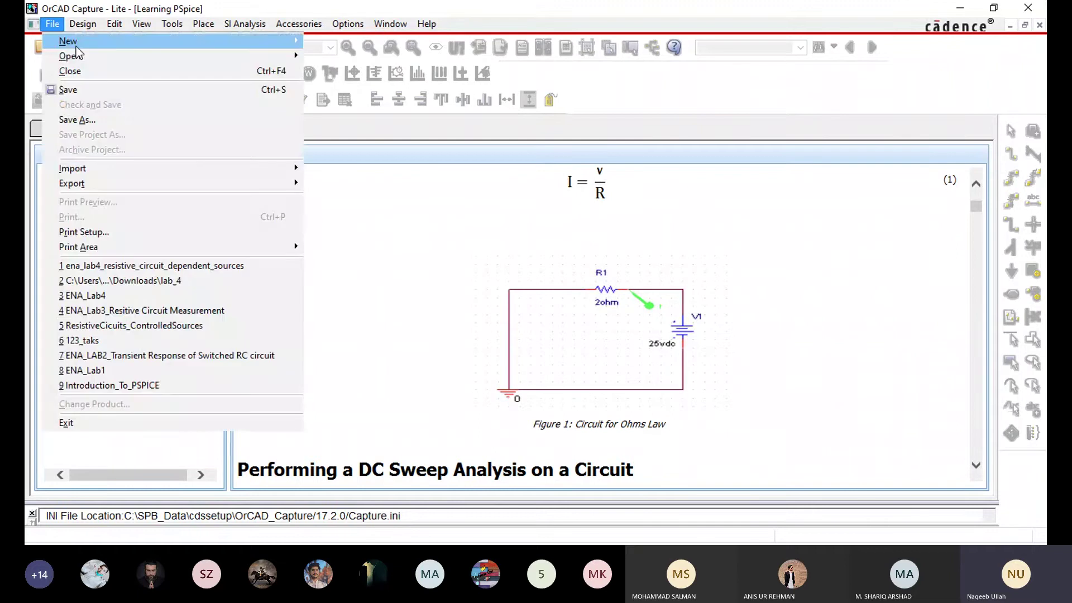
pyautogui.moveTo(138, 45)
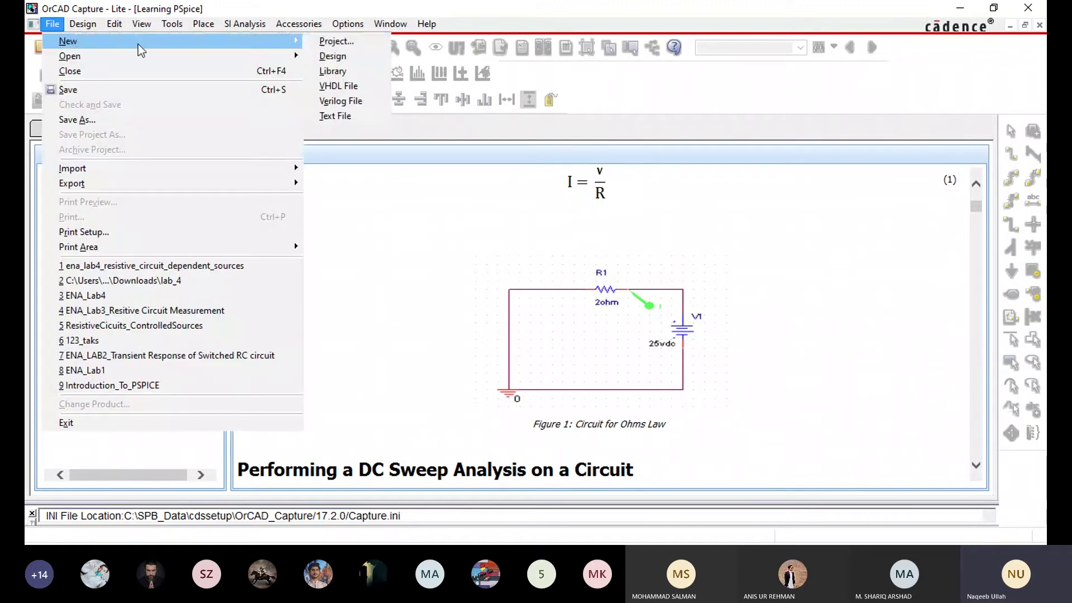
pyautogui.click(336, 42)
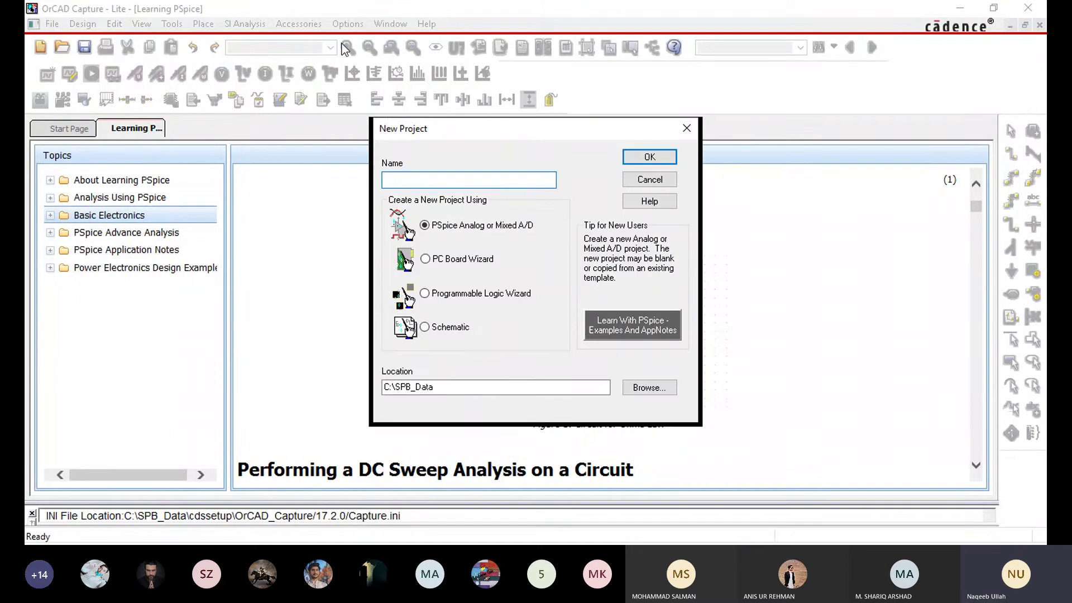
pyautogui.moveTo(443, 132); pyautogui.dragTo(447, 156)
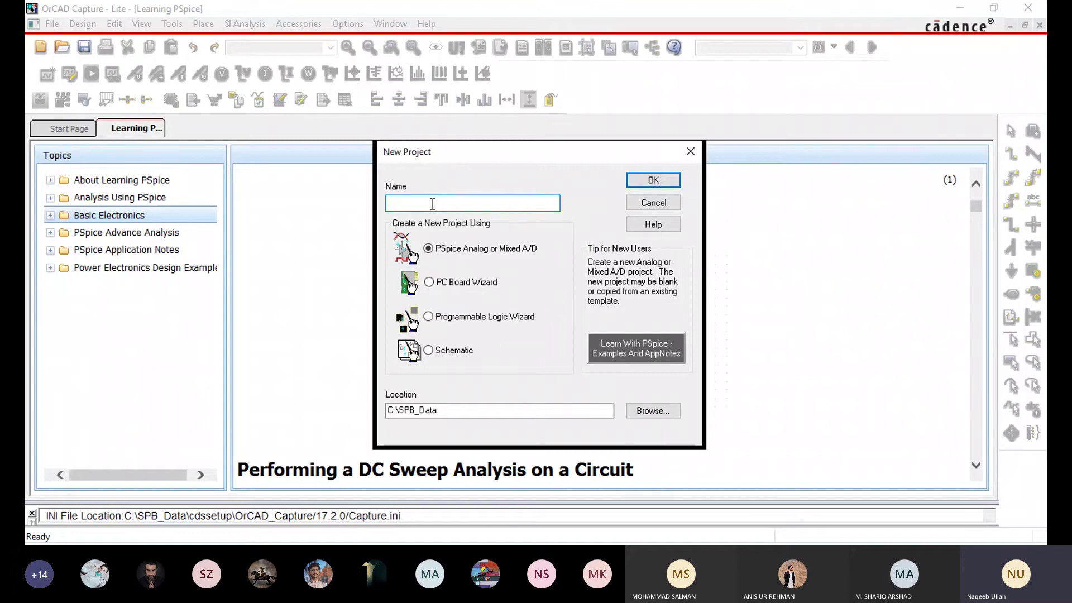
pyautogui.write('ECD_Lab1')
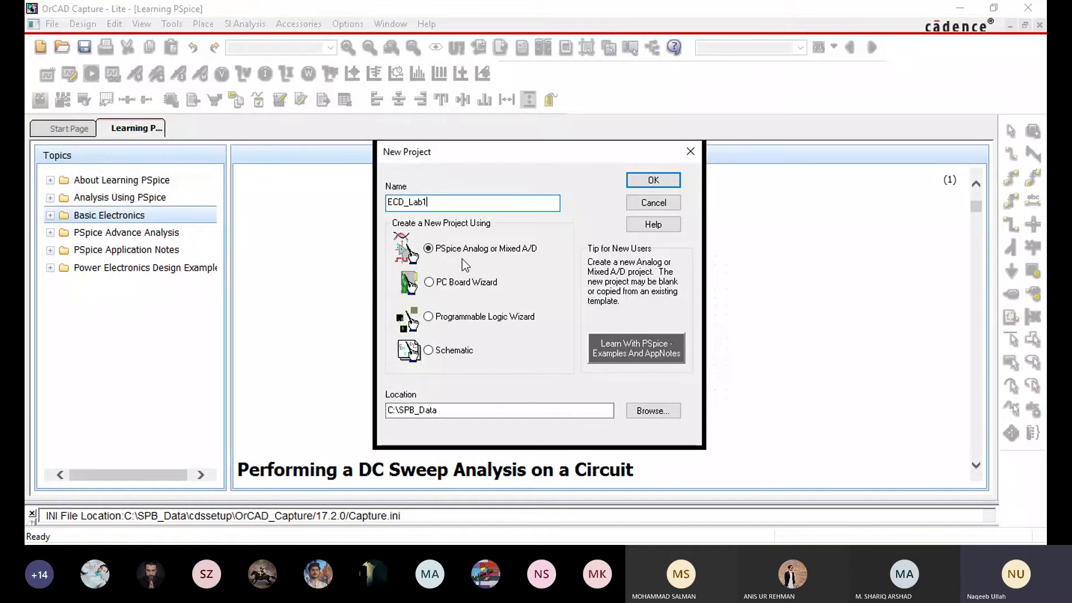
# - Go through the project types, choose PSpice Analog or Mixed A/D, and create the project as a blank one
pyautogui.click(442, 286)
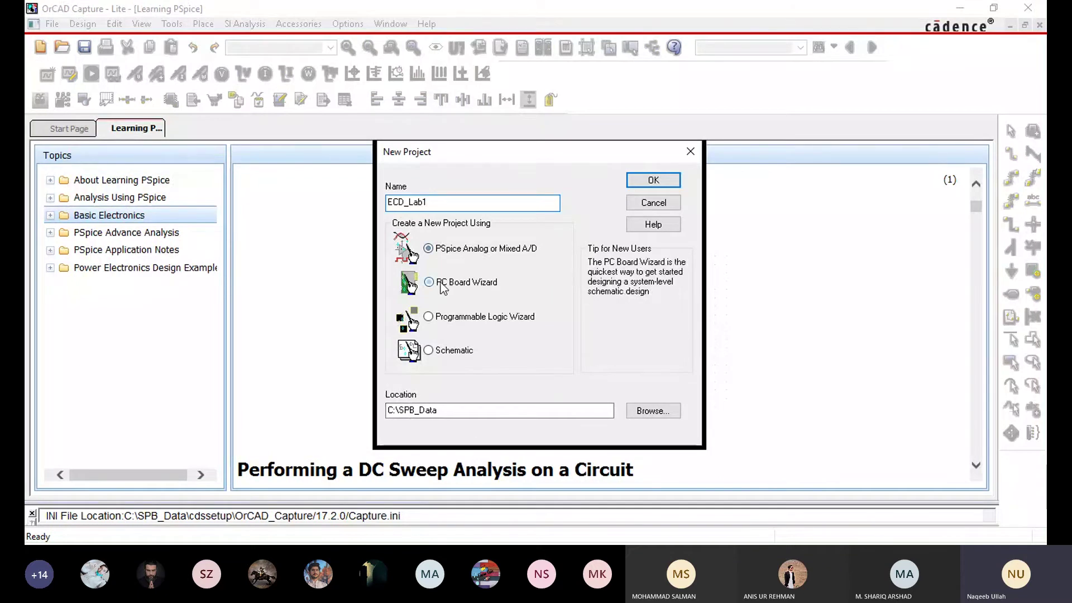
pyautogui.click(438, 321)
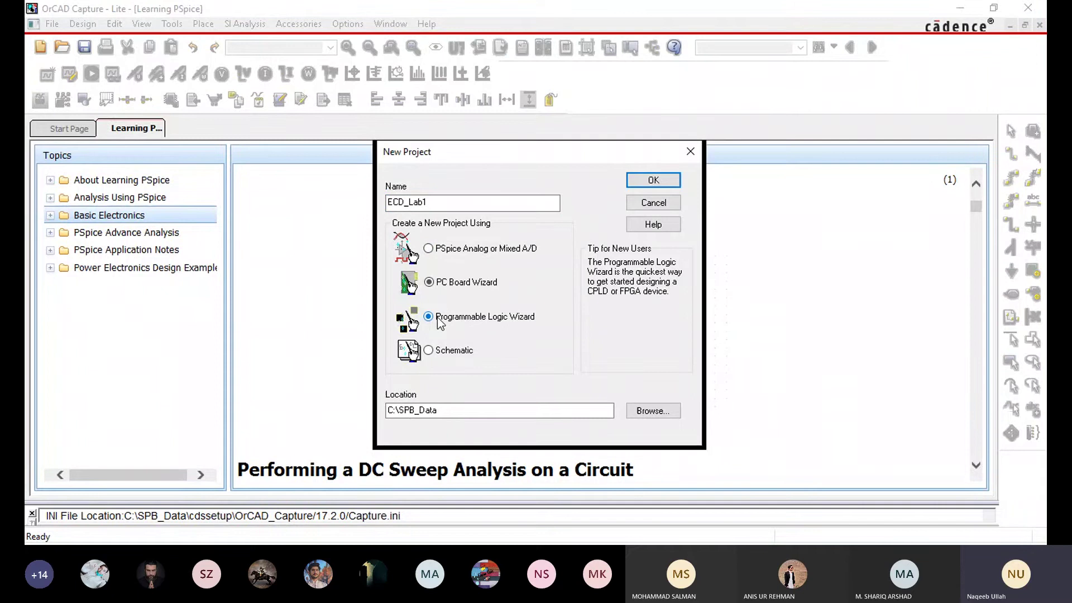
pyautogui.click(434, 357)
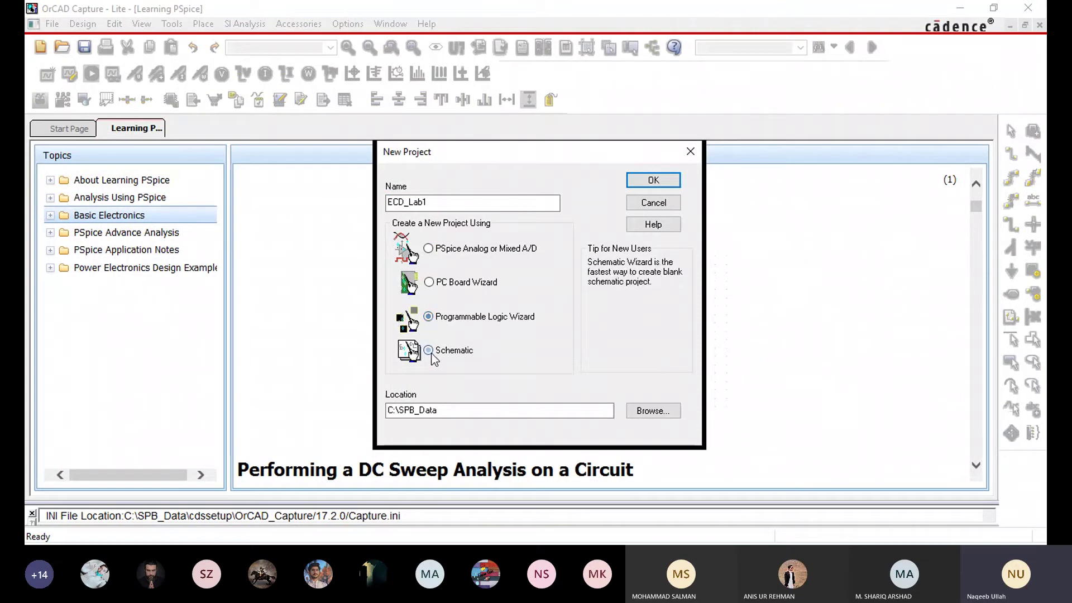
pyautogui.click(428, 249)
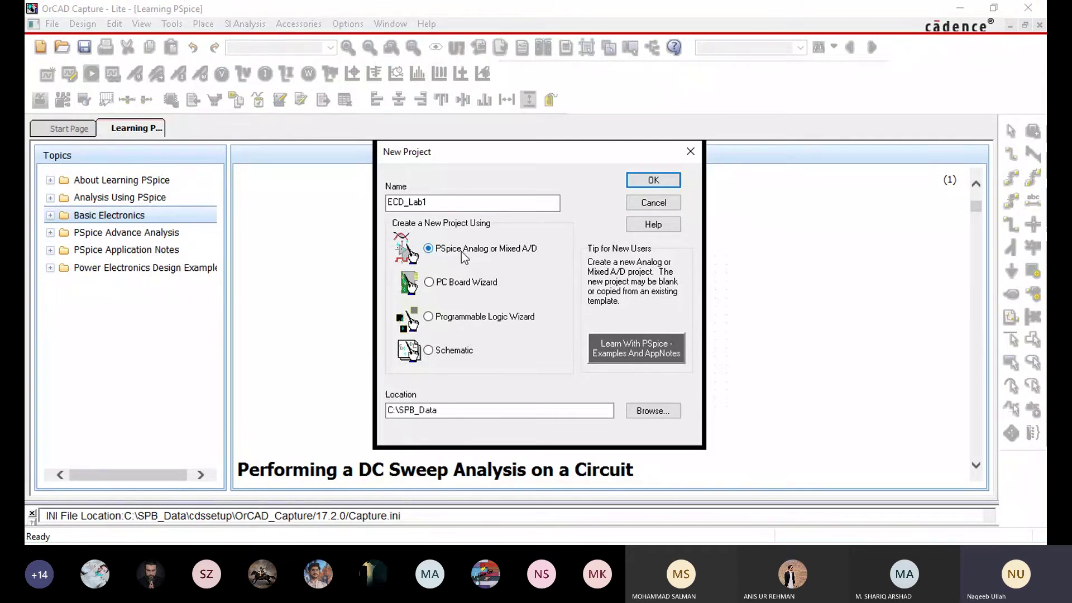
pyautogui.click(653, 181)
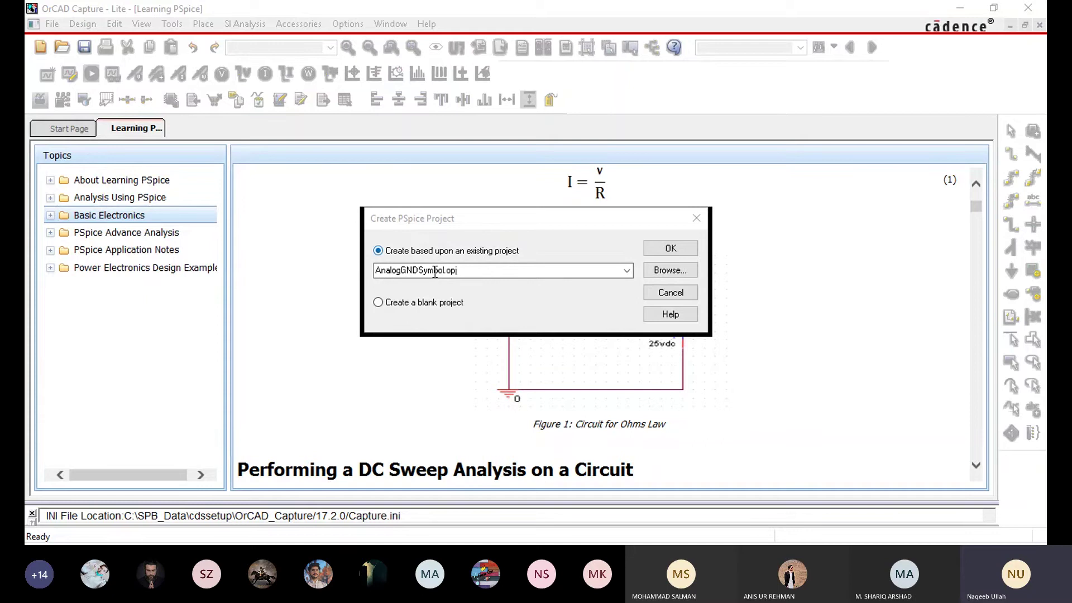
pyautogui.click(378, 303)
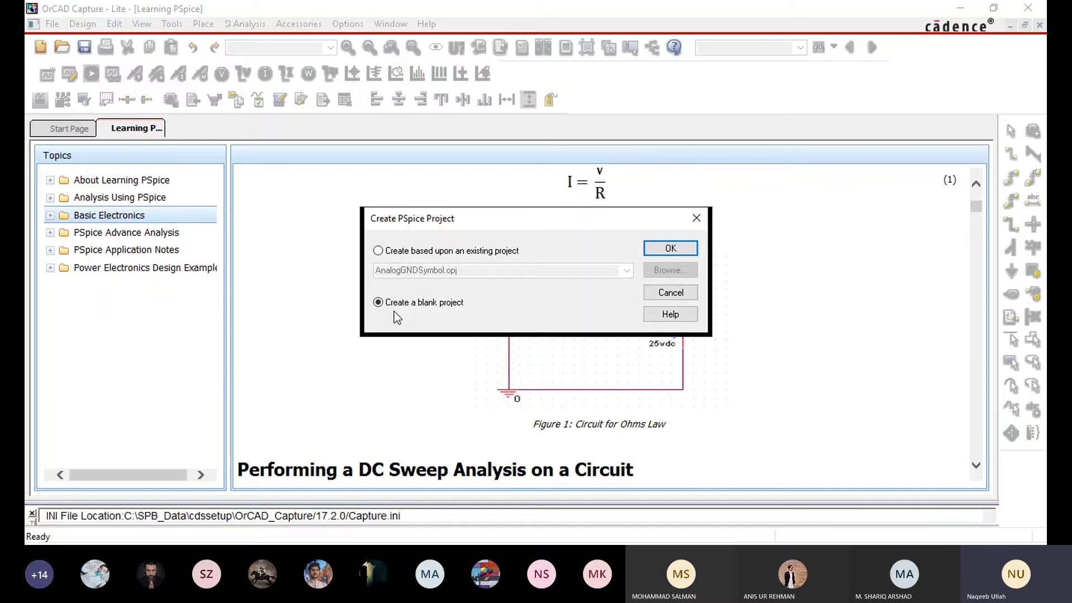
pyautogui.click(666, 250)
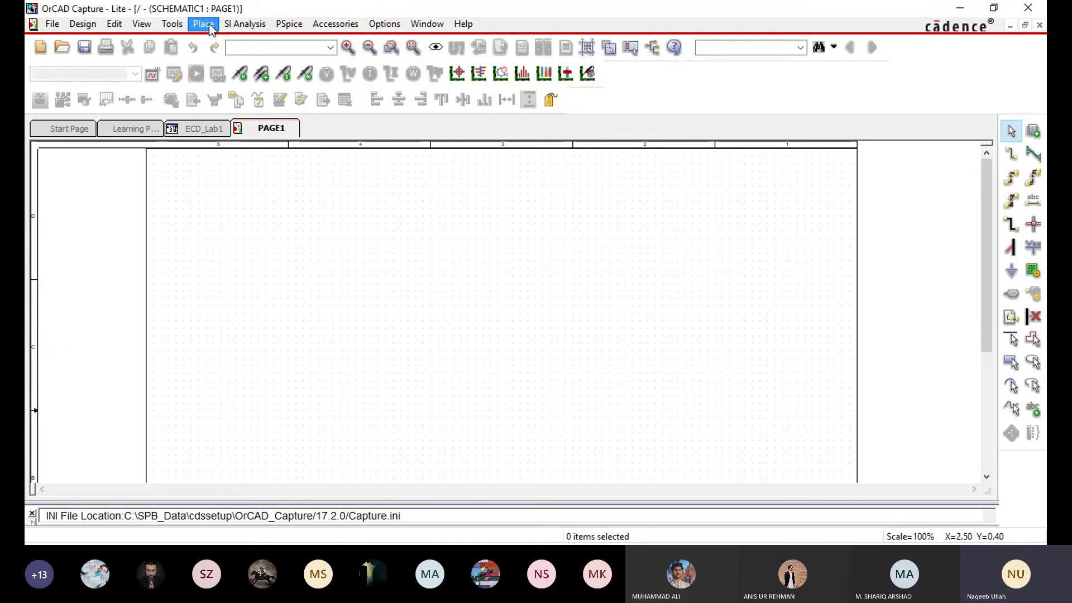
# - Place one PSpice resistor in the upper middle area of the schematic page and end the placement
pyautogui.click(209, 24)
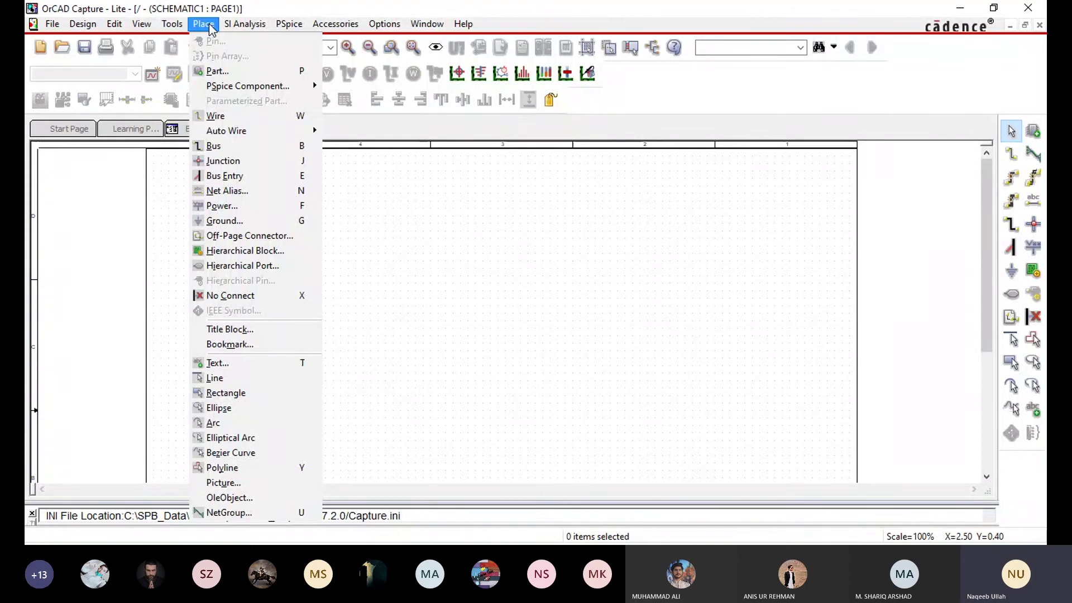
pyautogui.click(208, 29)
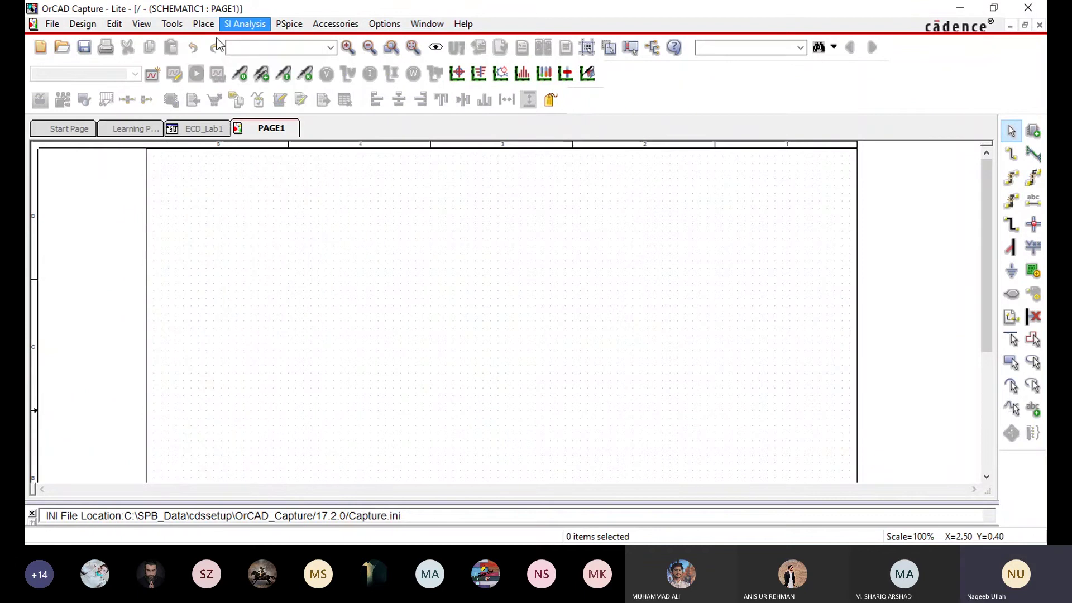
pyautogui.click(205, 26)
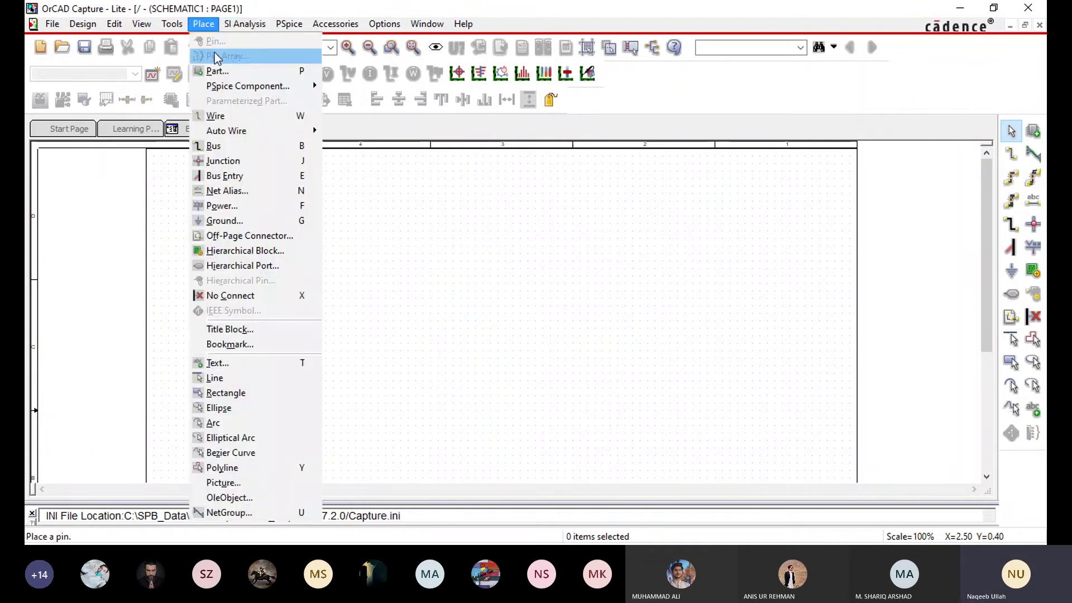
pyautogui.moveTo(220, 92)
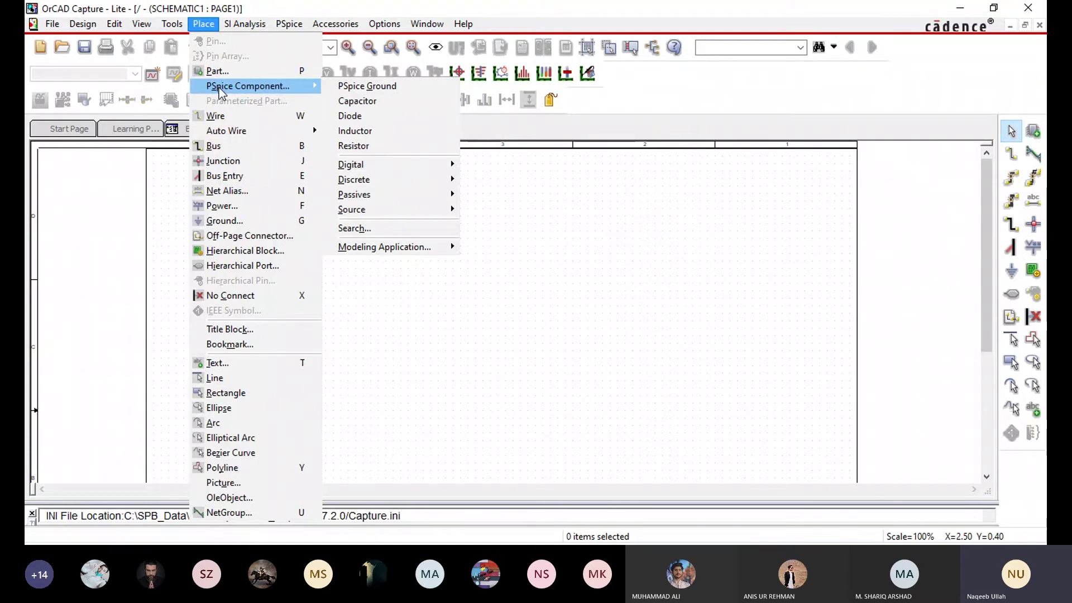
pyautogui.click(352, 146)
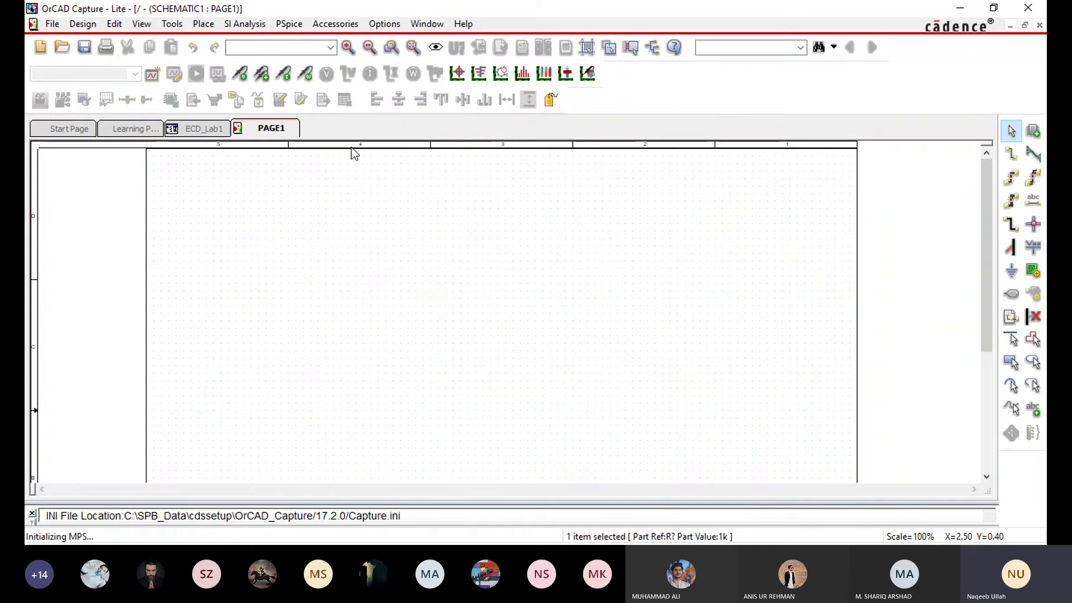
pyautogui.click(389, 263)
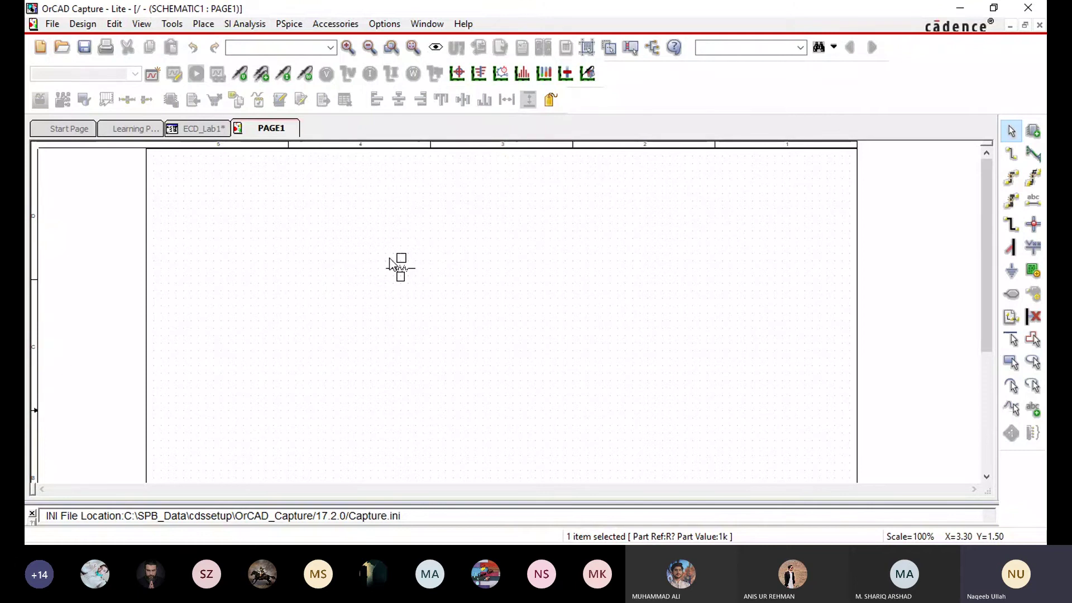
pyautogui.moveTo(389, 257); pyautogui.dragTo(407, 247)
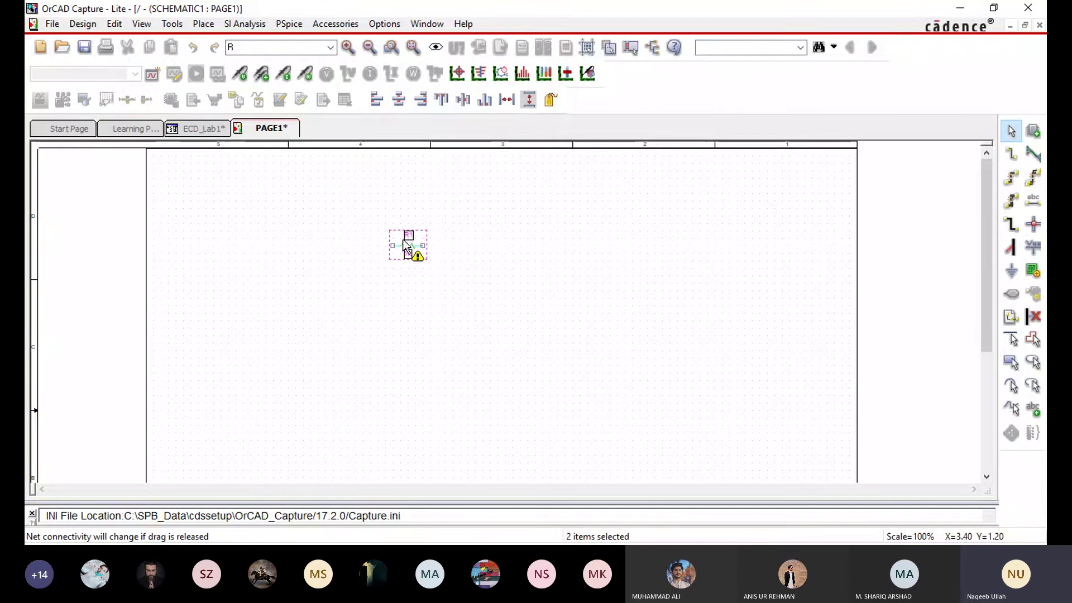
pyautogui.click(406, 246)
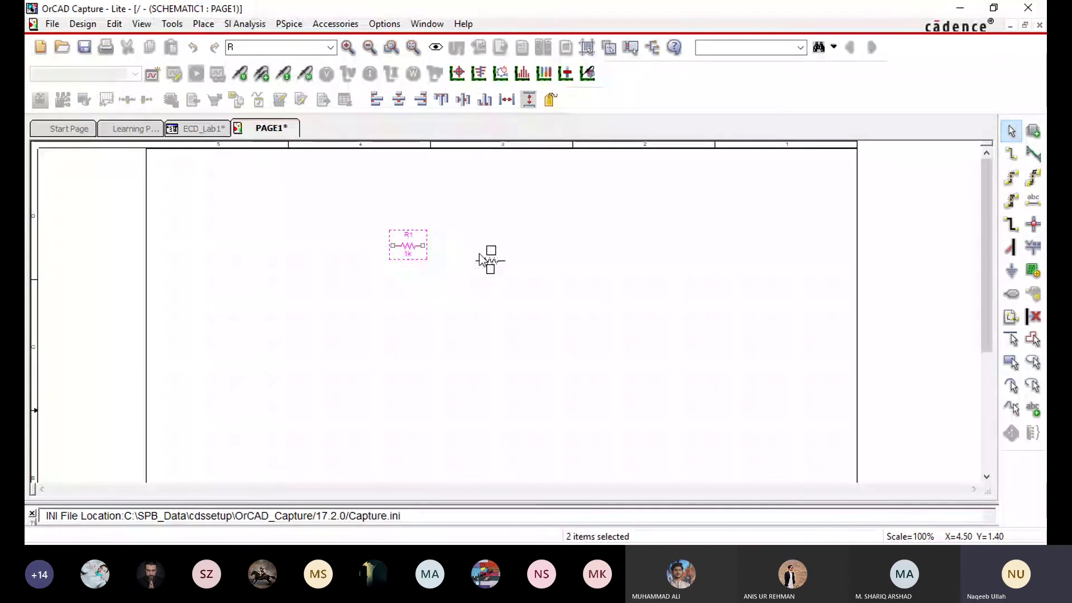
pyautogui.press('Escape')
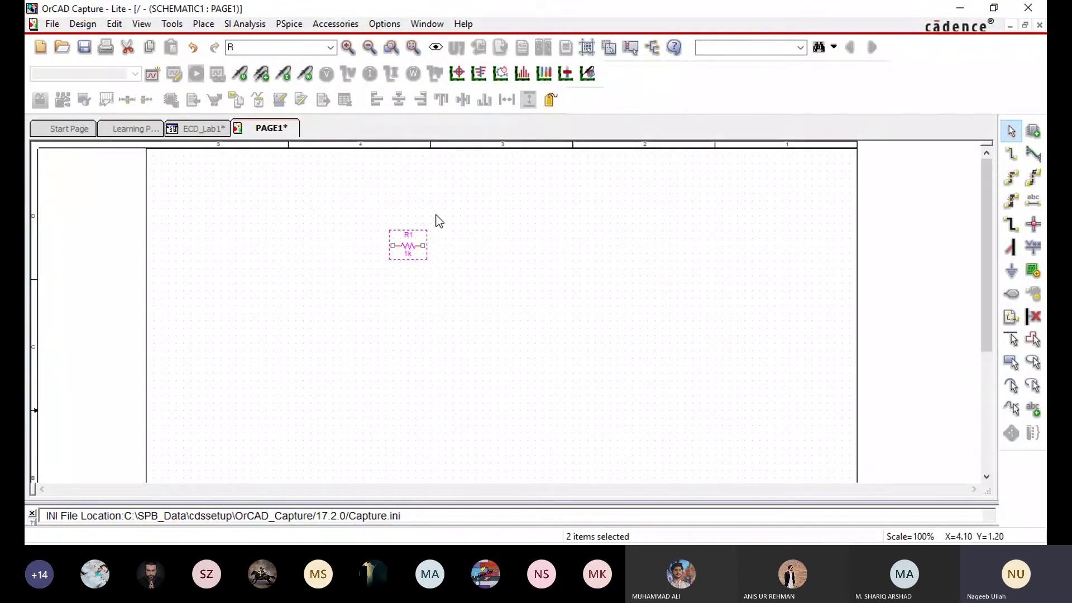
# - Place one PSpice DC voltage source below and to the left of resistor R1, and deselect it
pyautogui.click(196, 26)
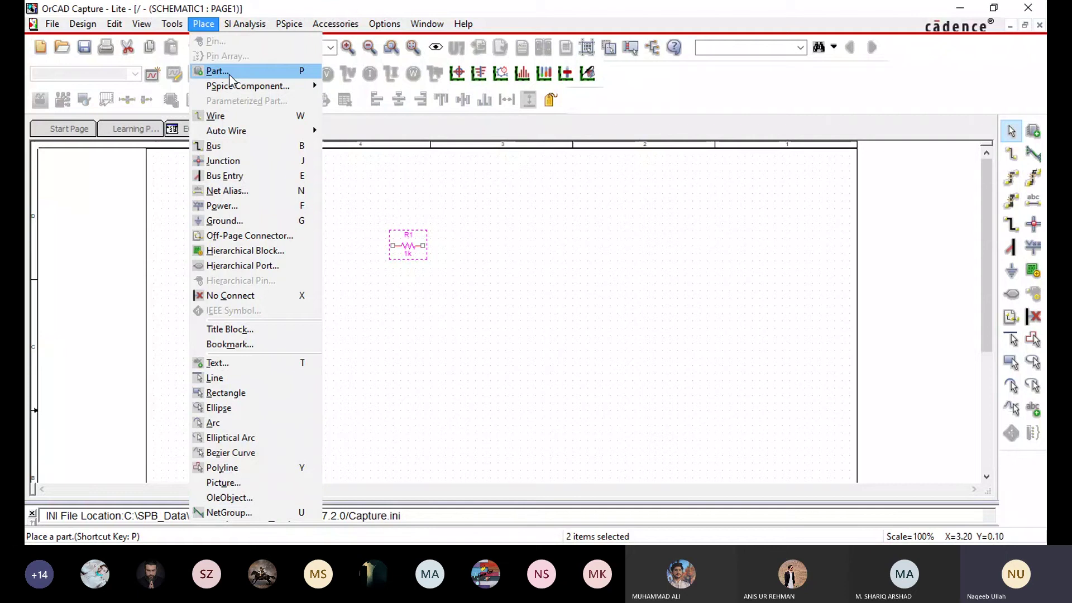
pyautogui.moveTo(253, 87)
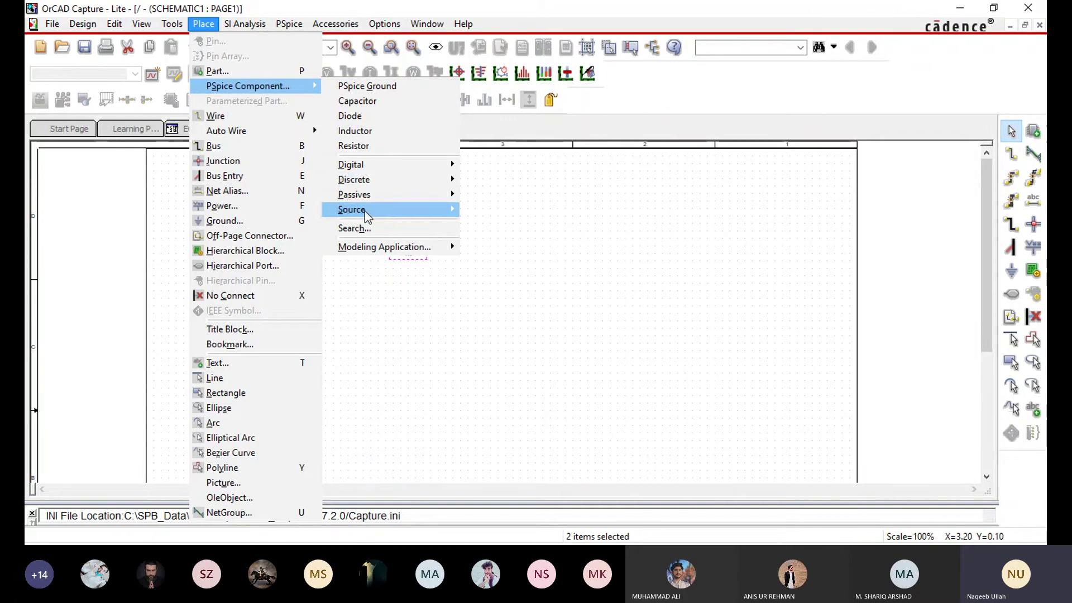
pyautogui.moveTo(364, 210)
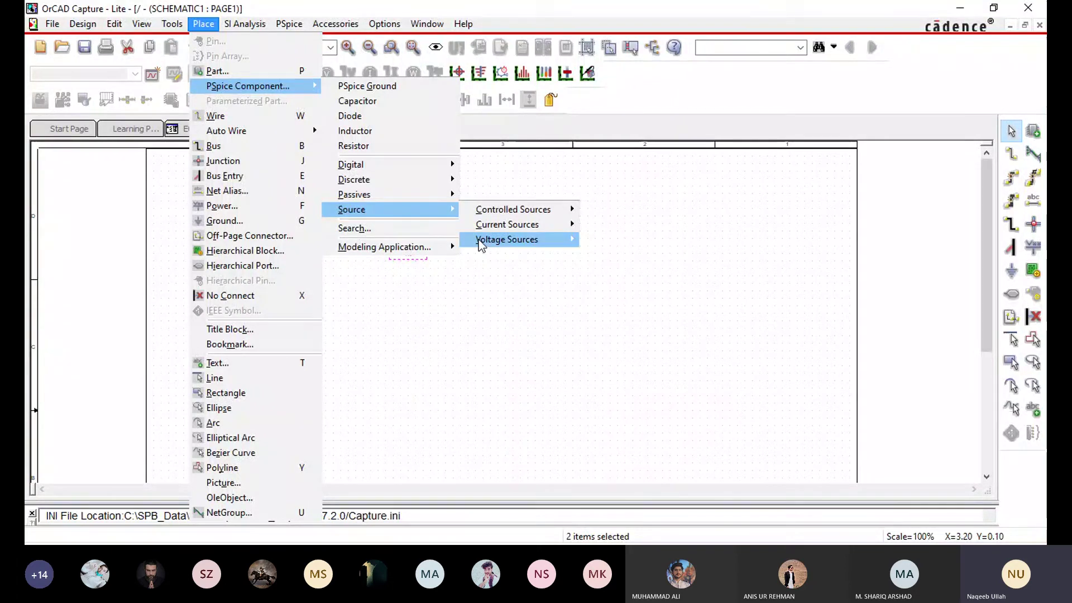
pyautogui.moveTo(481, 246)
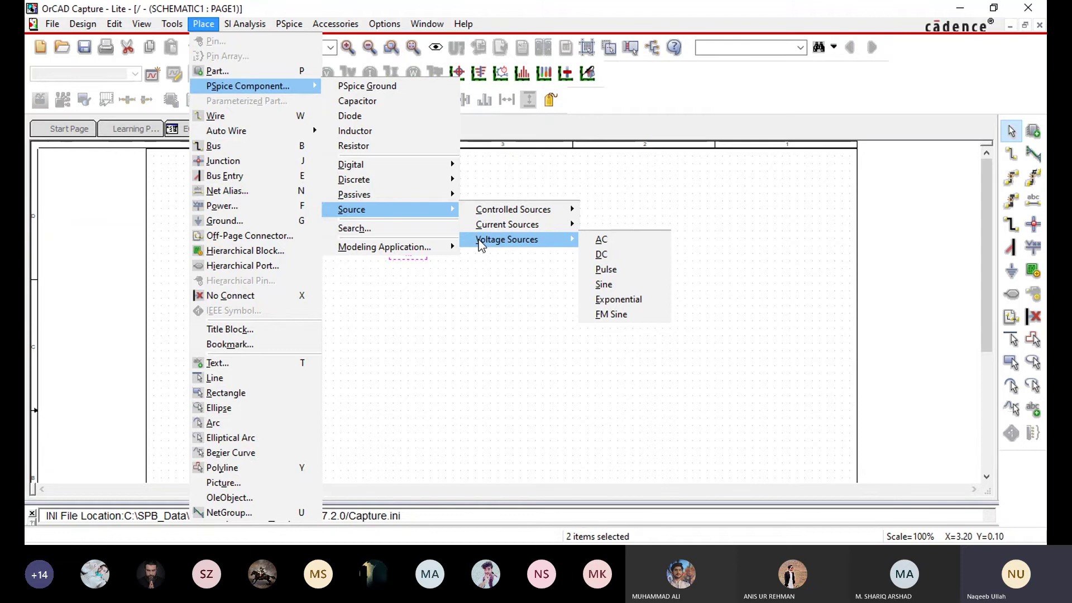
pyautogui.click(608, 255)
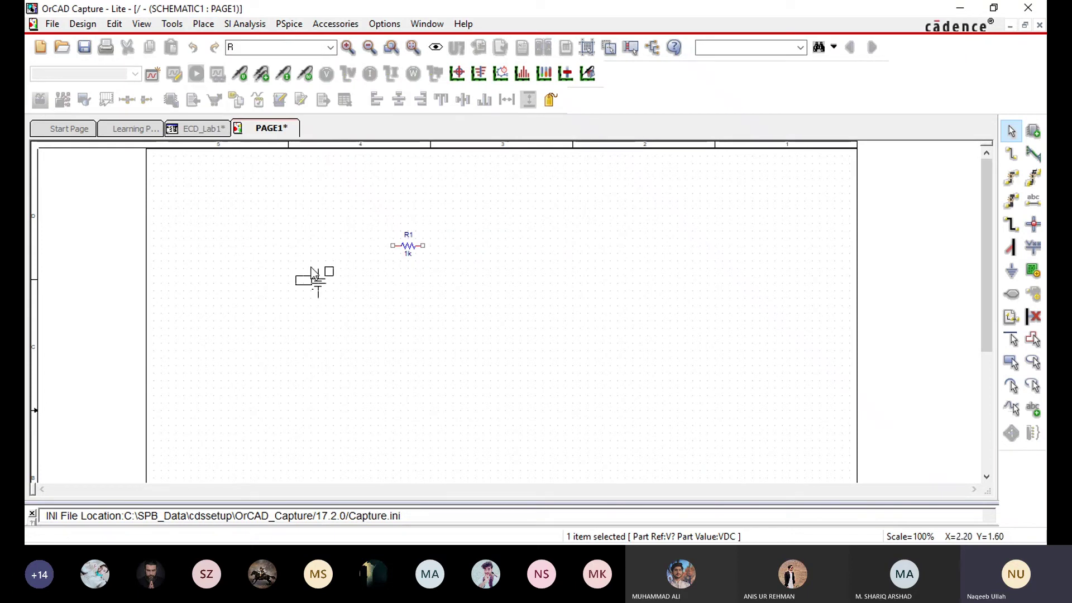
pyautogui.click(312, 268)
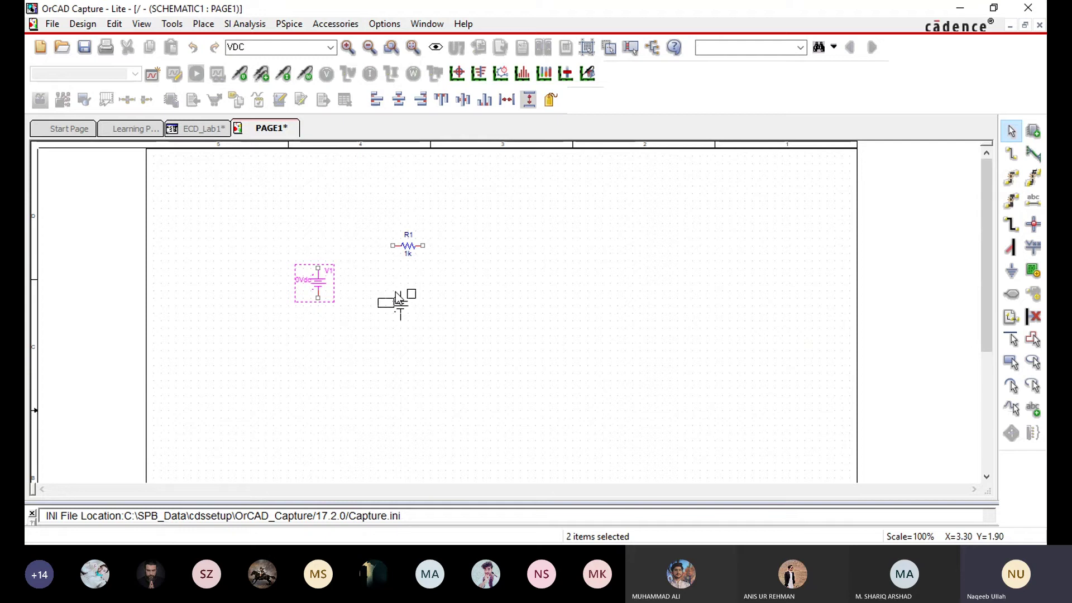
pyautogui.press('Escape')
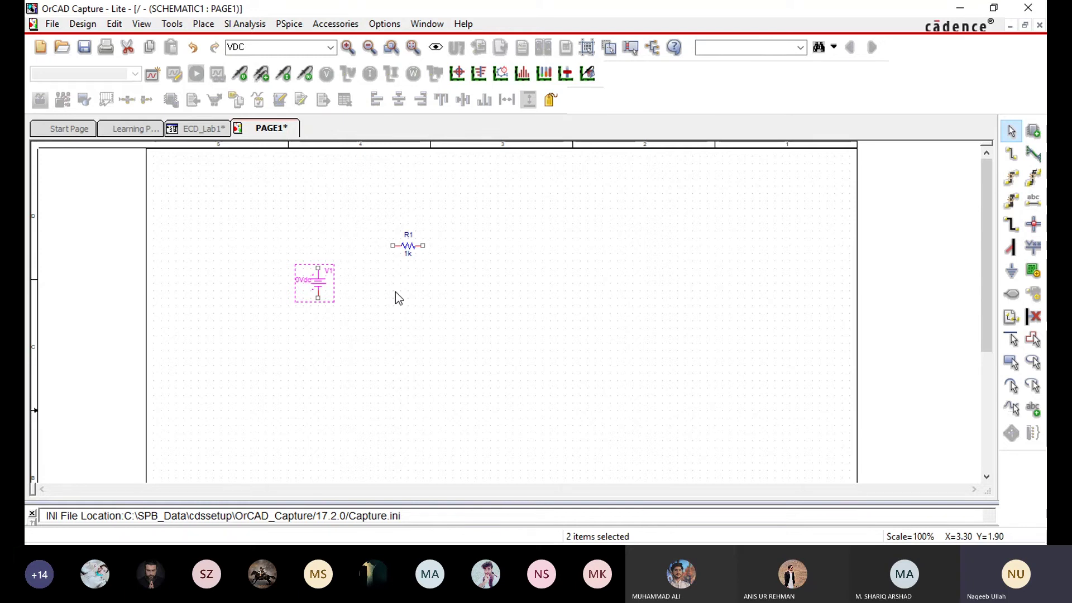
pyautogui.click(396, 291)
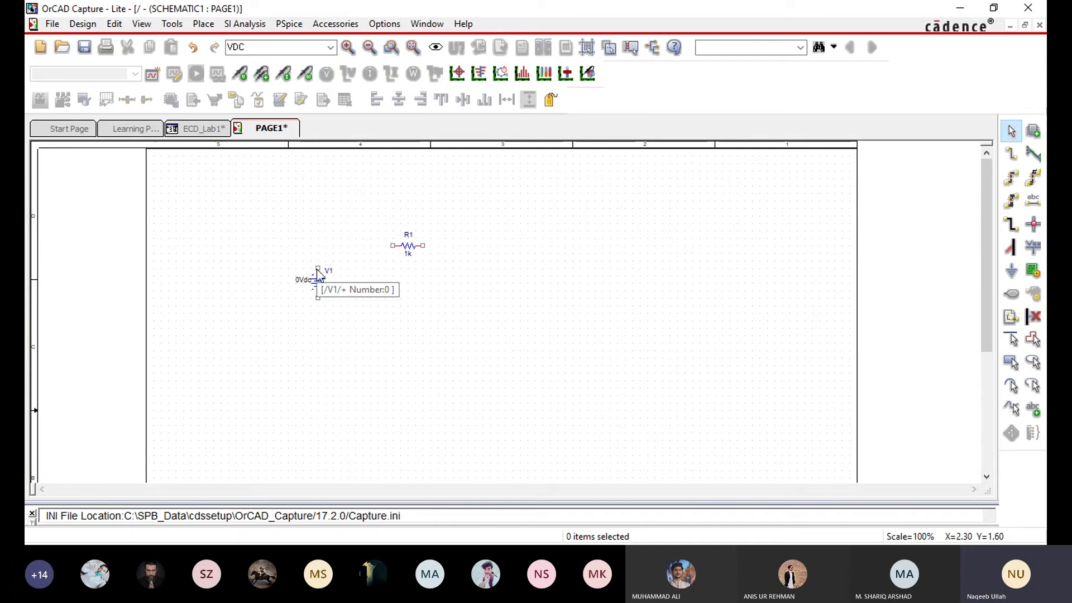
# - Wire the positive terminal of source V1 up and across to the near end of resistor R1, and end wiring
pyautogui.press('w')
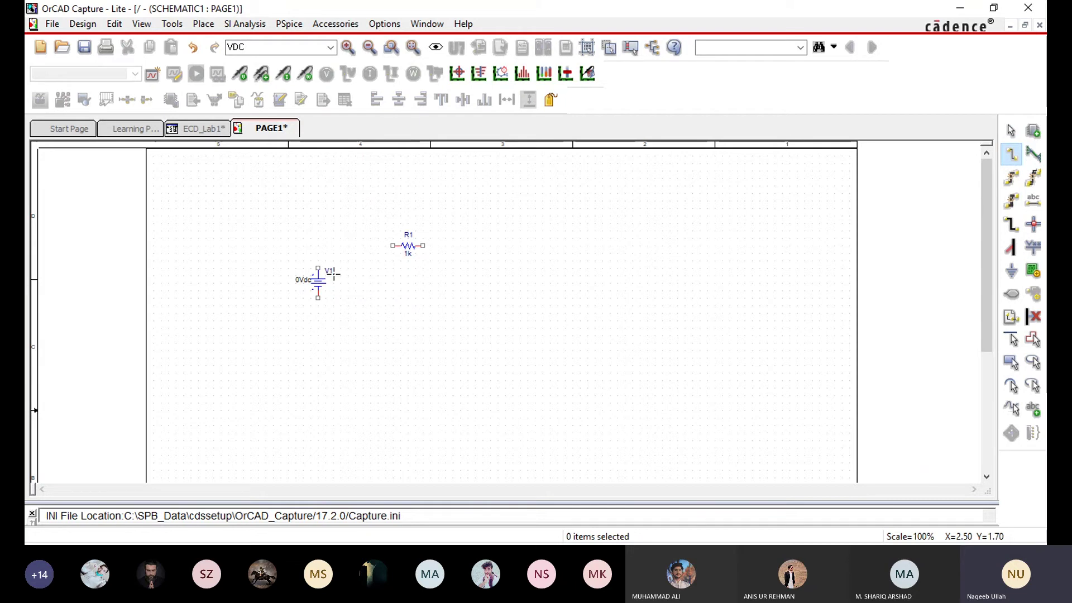
pyautogui.press('Escape')
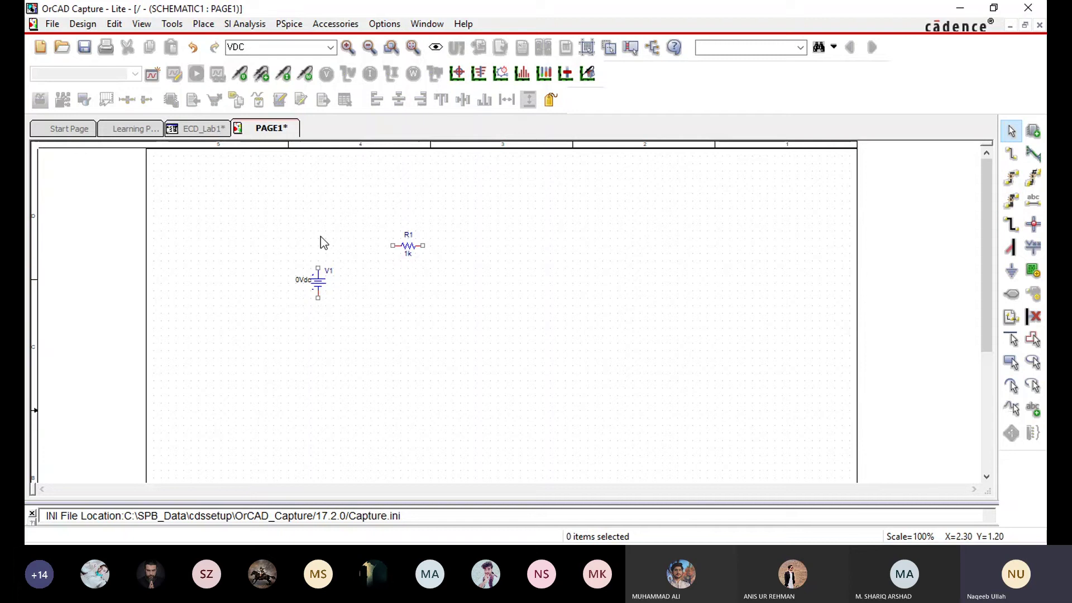
pyautogui.press('w')
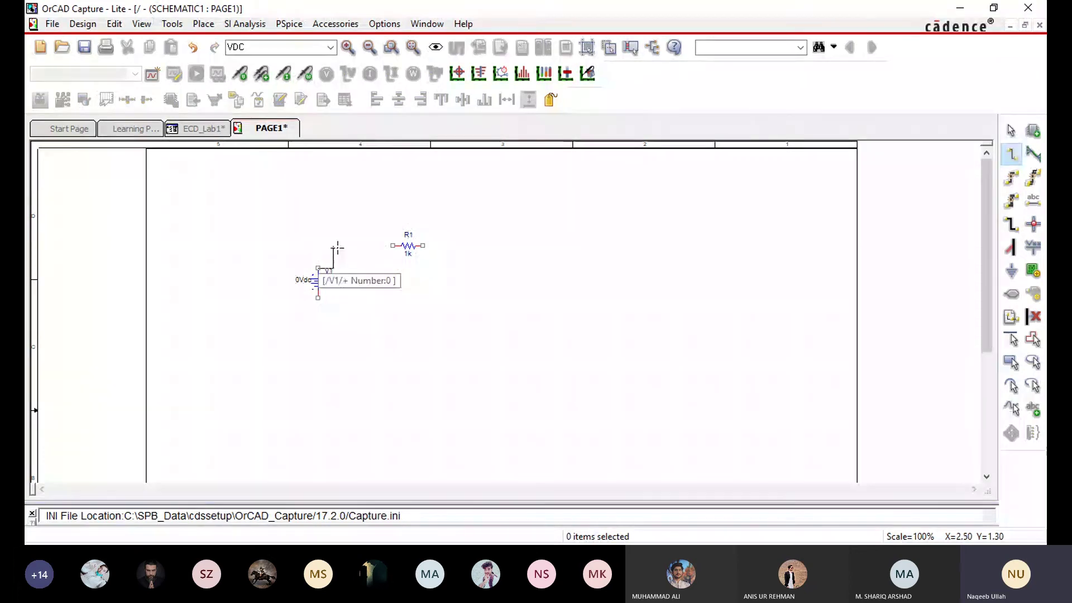
pyautogui.click(317, 269)
pyautogui.doubleClick(318, 246)
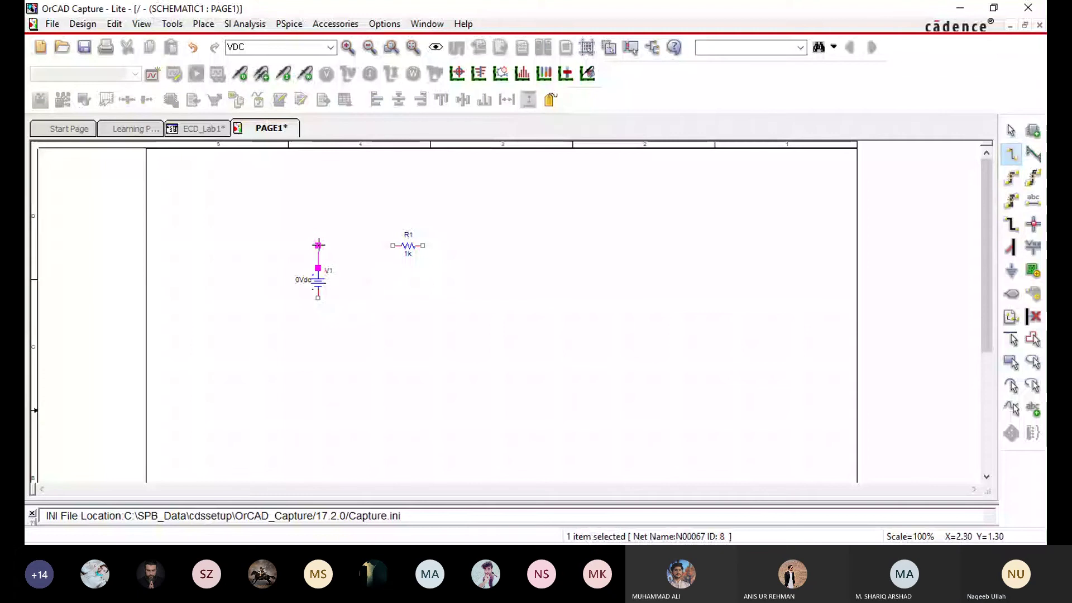
pyautogui.click(388, 245)
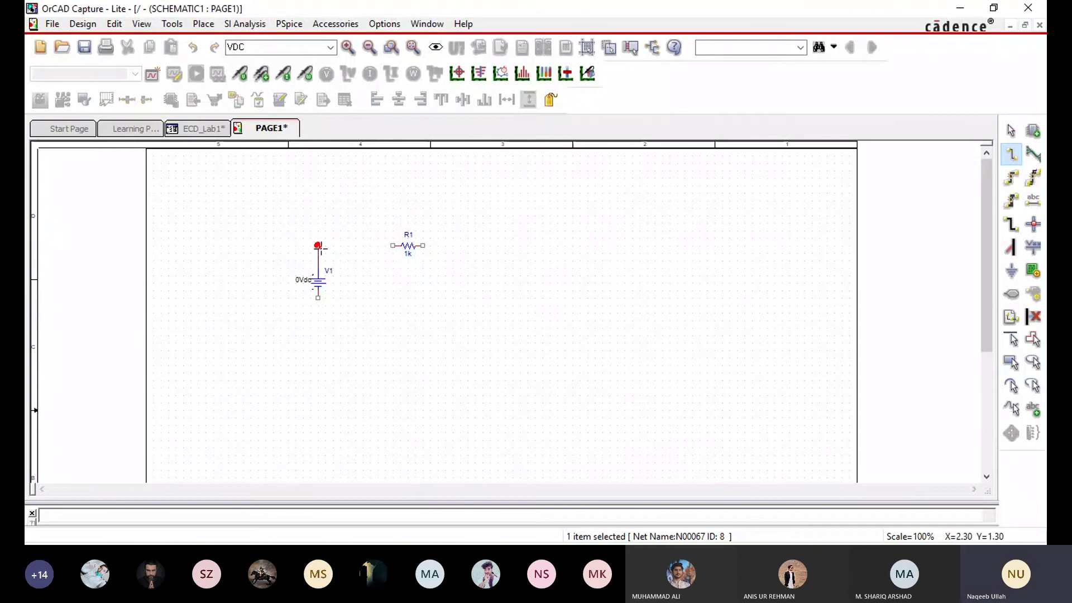
pyautogui.click(385, 245)
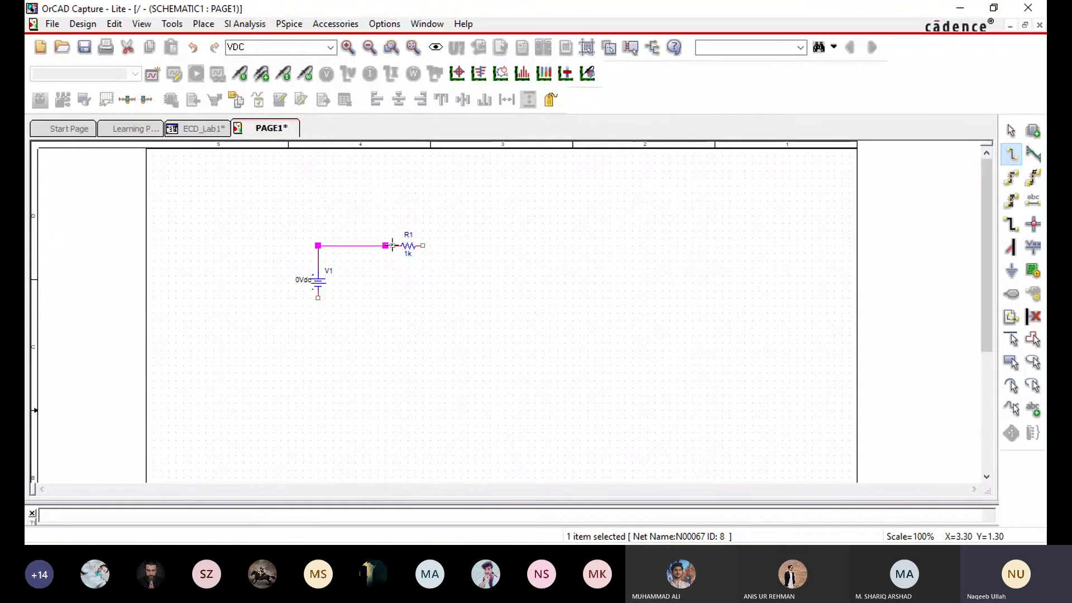
pyautogui.moveTo(393, 245)
pyautogui.mouseDown()
pyautogui.moveTo(379, 245)
pyautogui.moveTo(393, 246)
pyautogui.mouseUp()
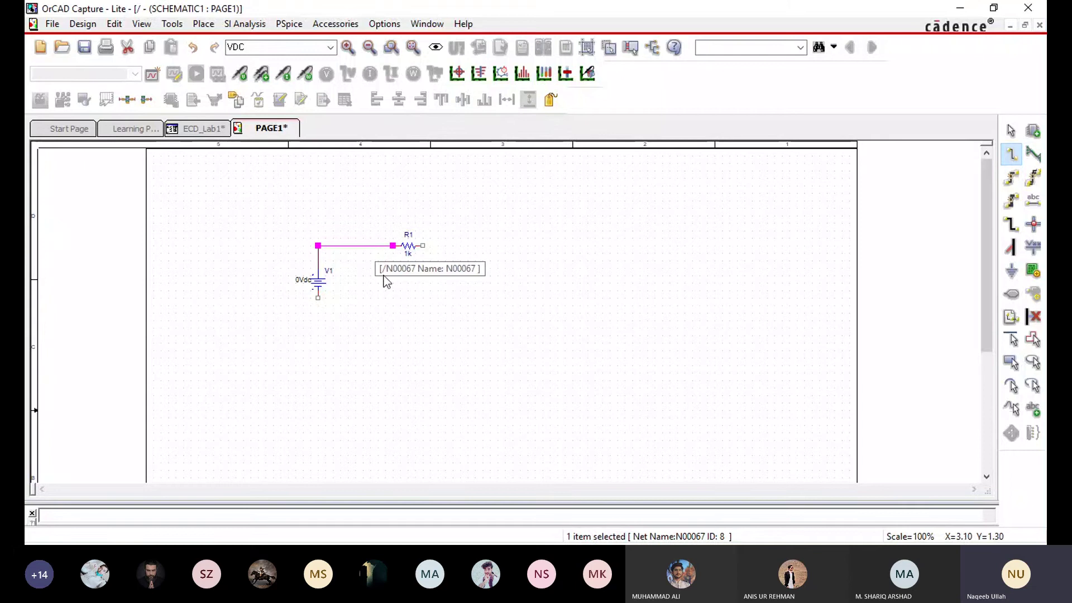
pyautogui.click(385, 246)
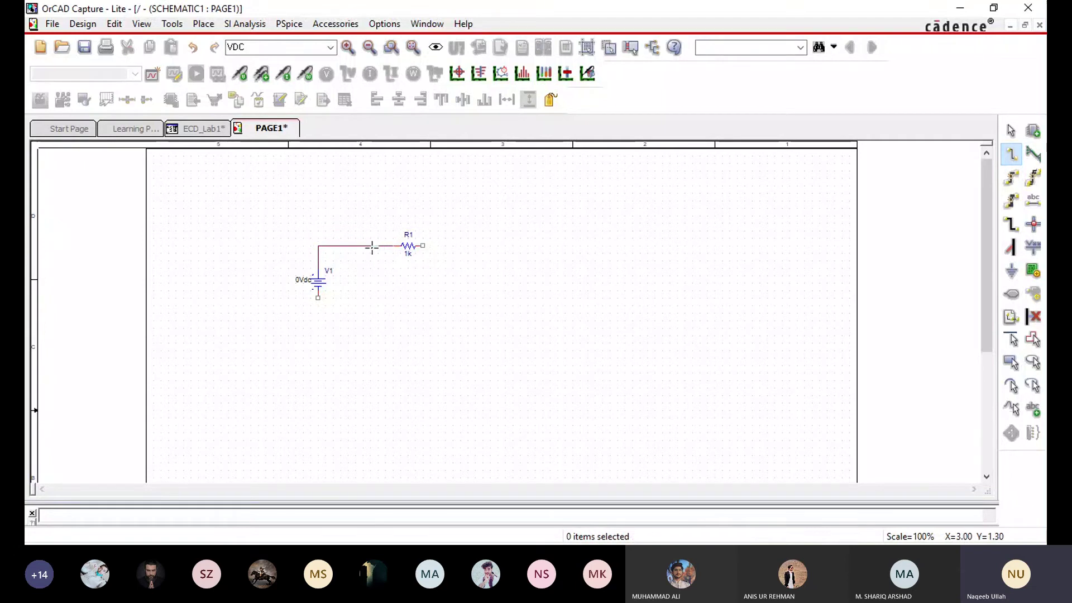
pyautogui.press('Escape')
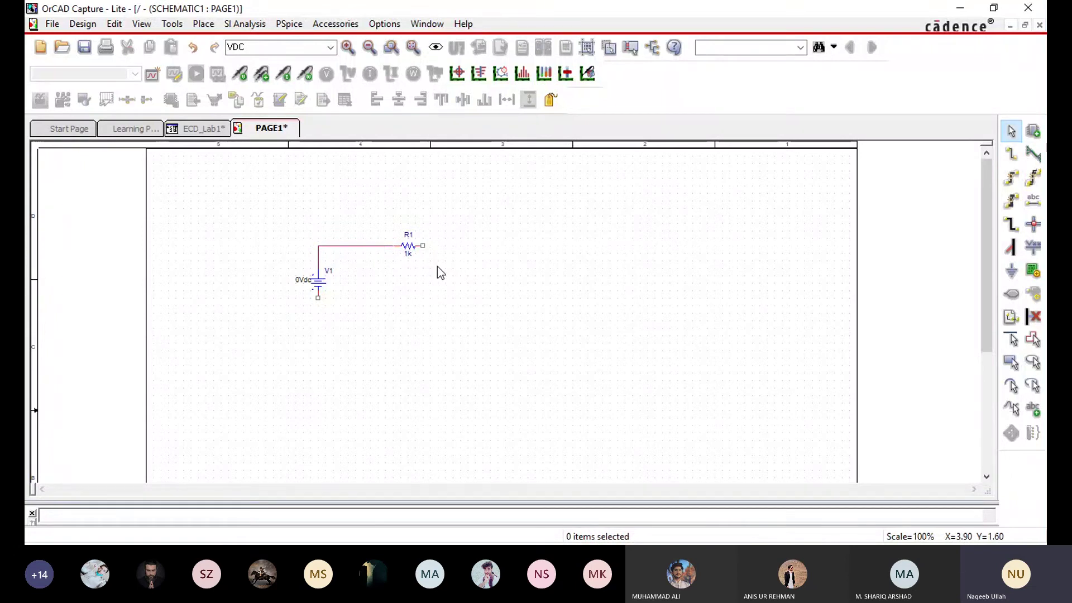
# - Wire the free end of R1 around in a rectangular loop to V1's negative terminal, and end wiring
pyautogui.press('w')
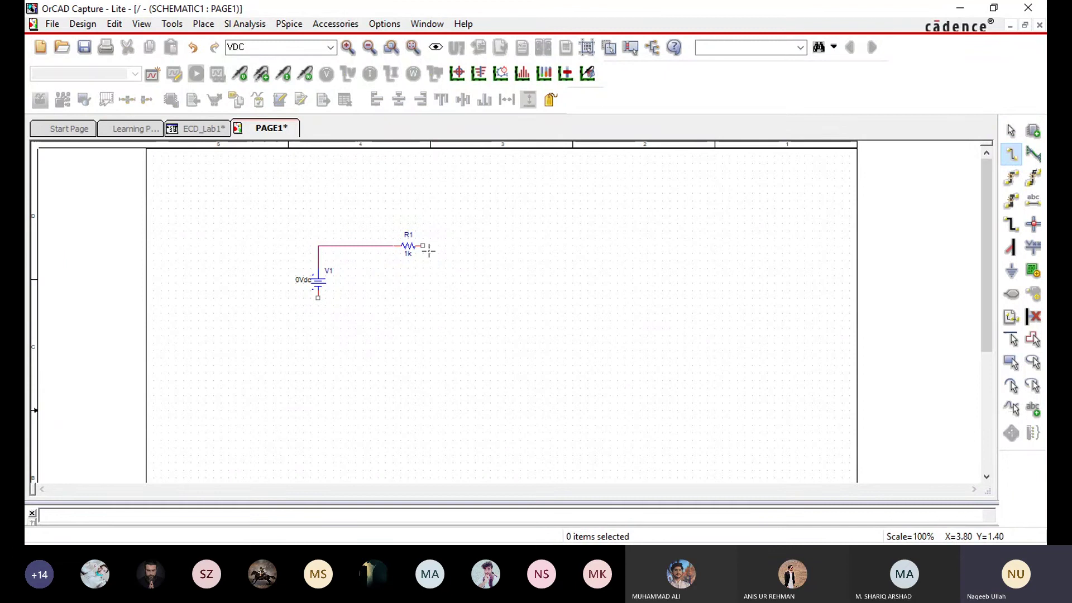
pyautogui.click(423, 246)
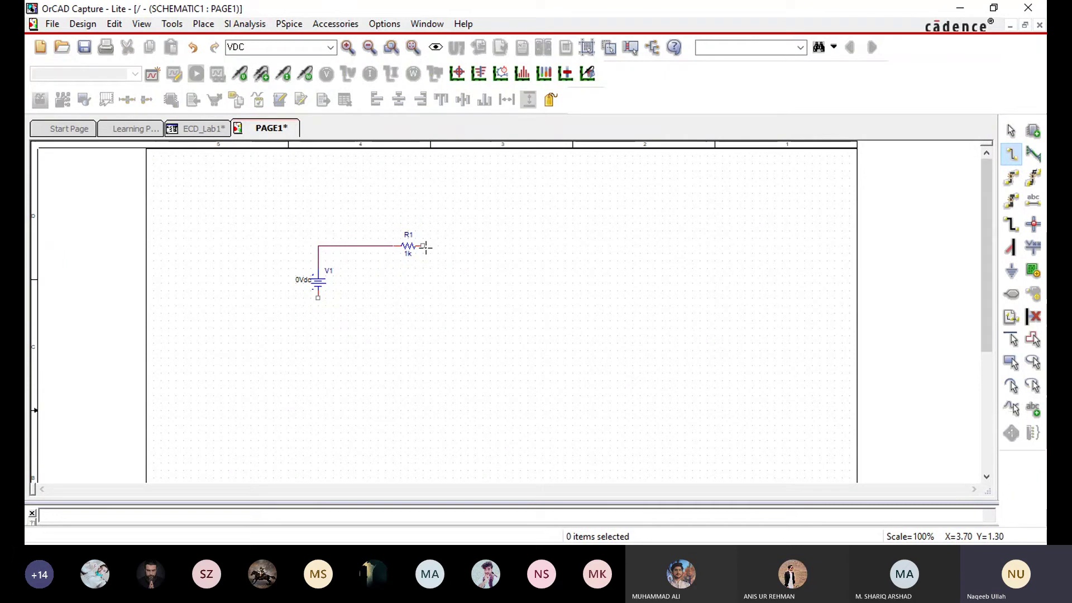
pyautogui.click(498, 287)
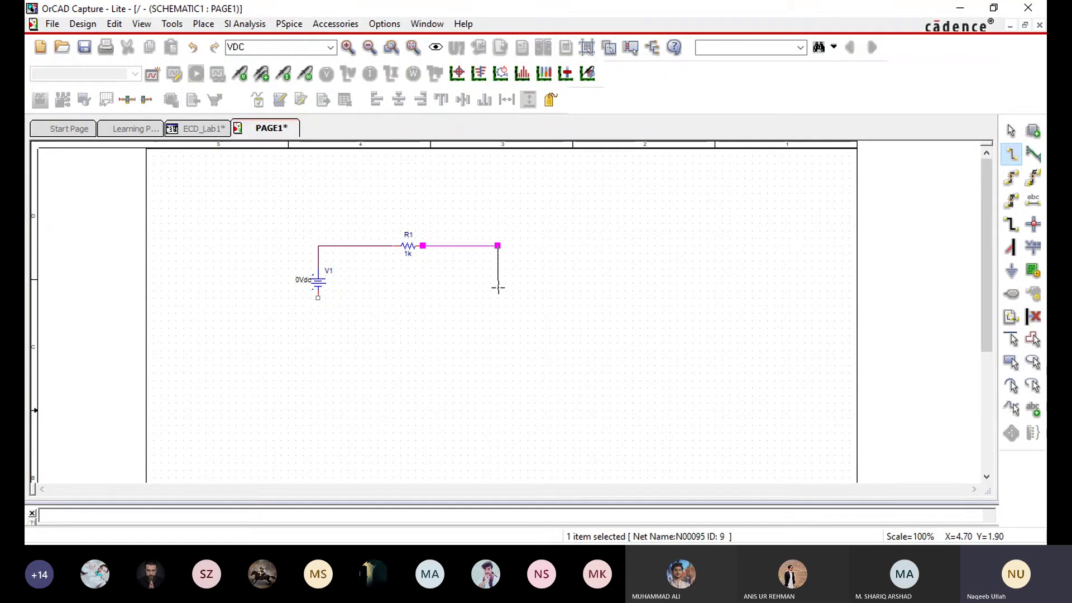
pyautogui.click(501, 318)
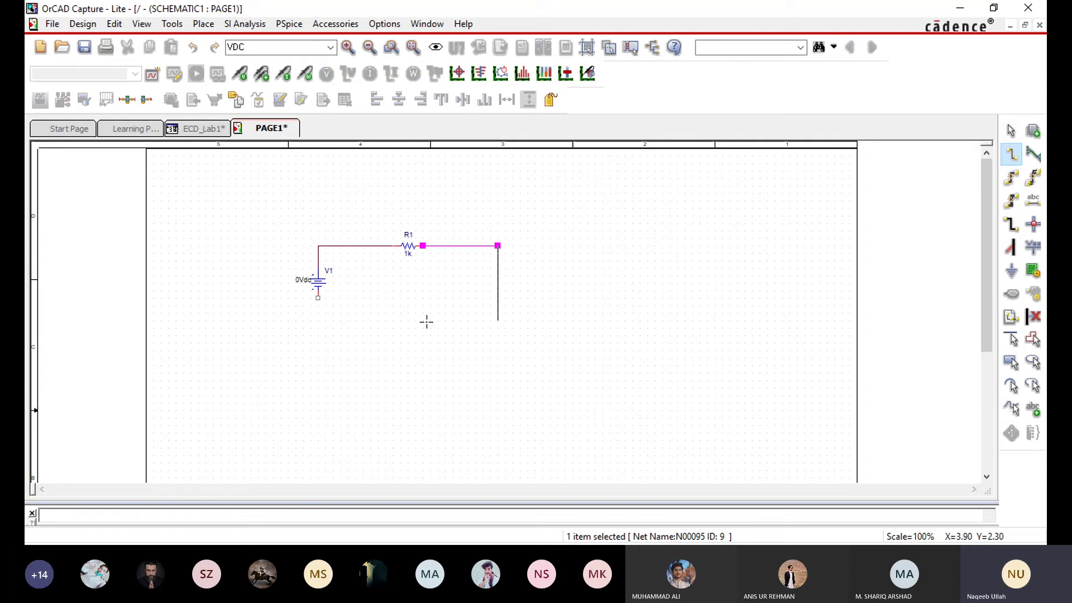
pyautogui.click(317, 298)
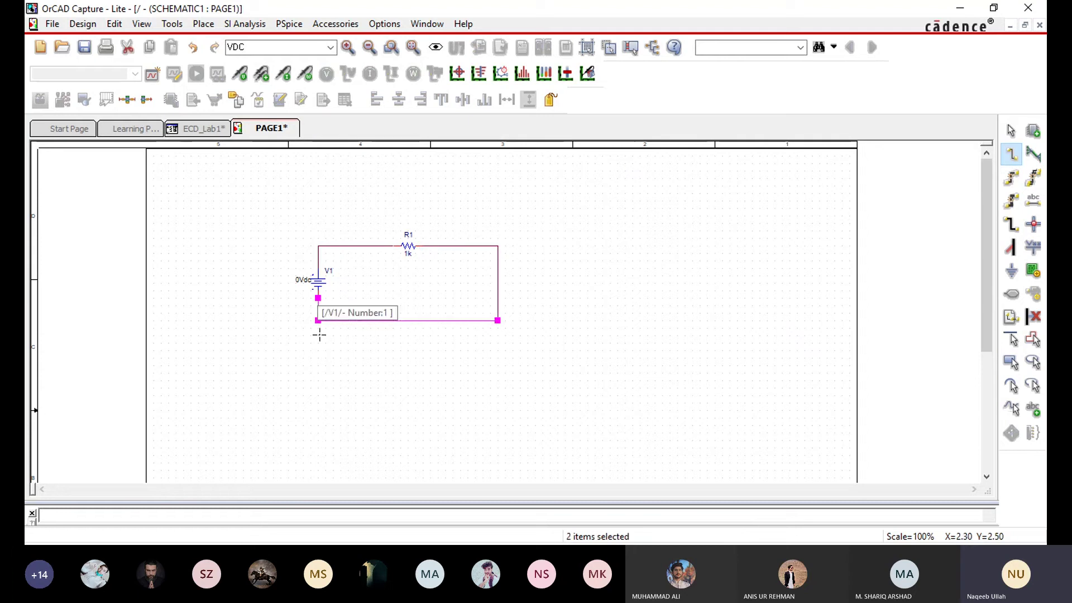
pyautogui.press('Escape')
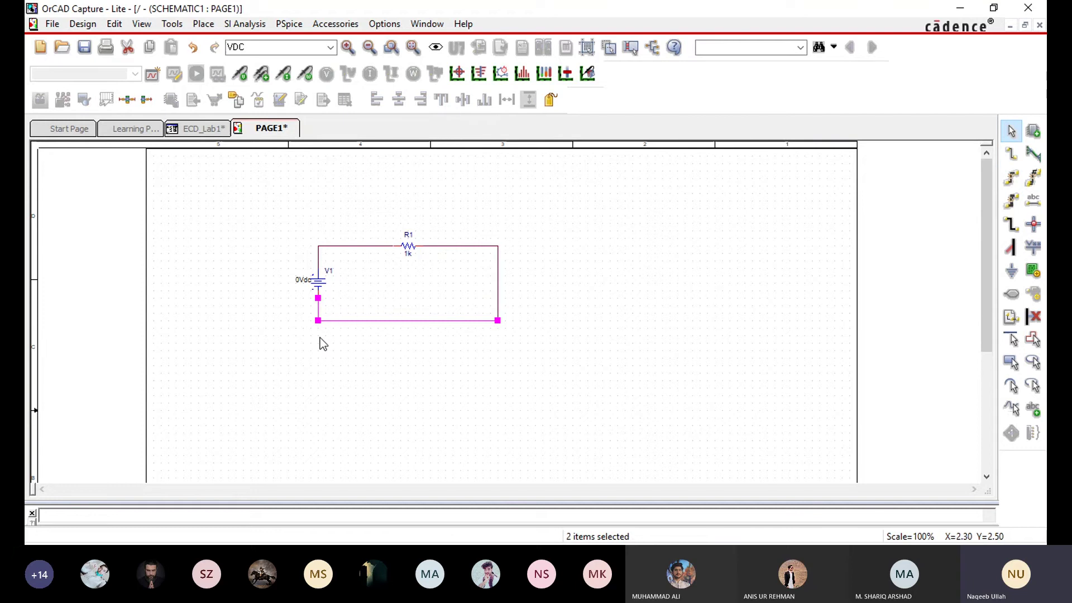
# - Set the DC value of source V1 to 10Vdc and deselect it
pyautogui.click(300, 283)
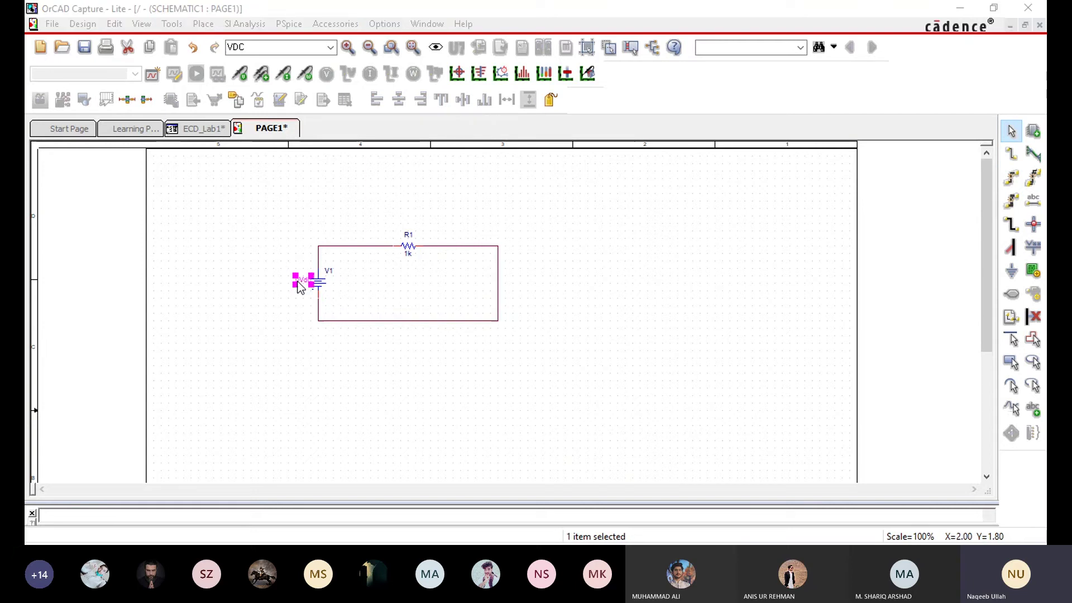
pyautogui.doubleClick(300, 284)
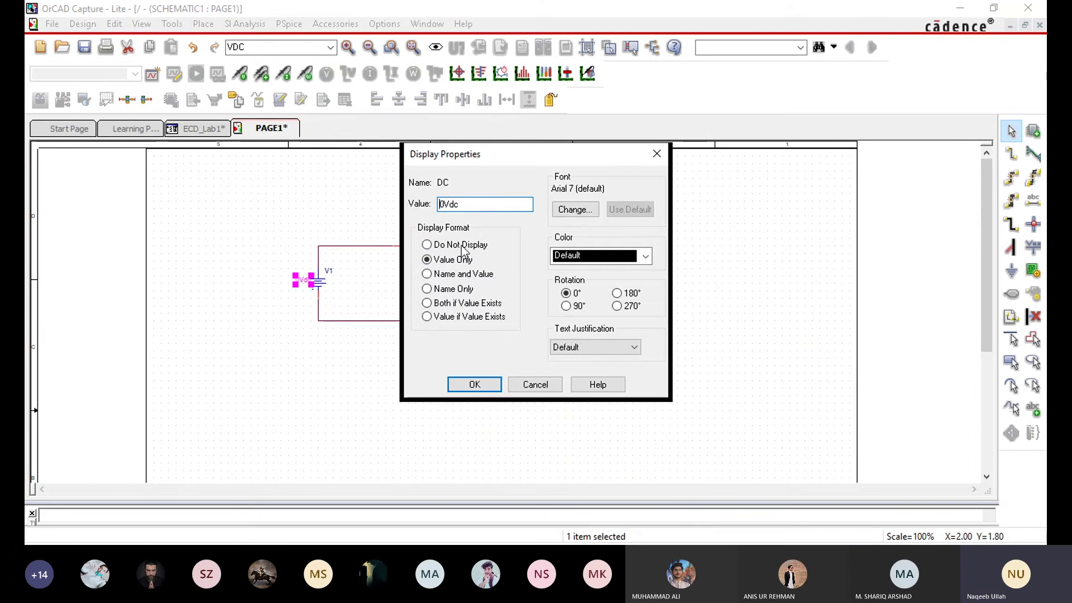
pyautogui.write('1')
pyautogui.click(475, 384)
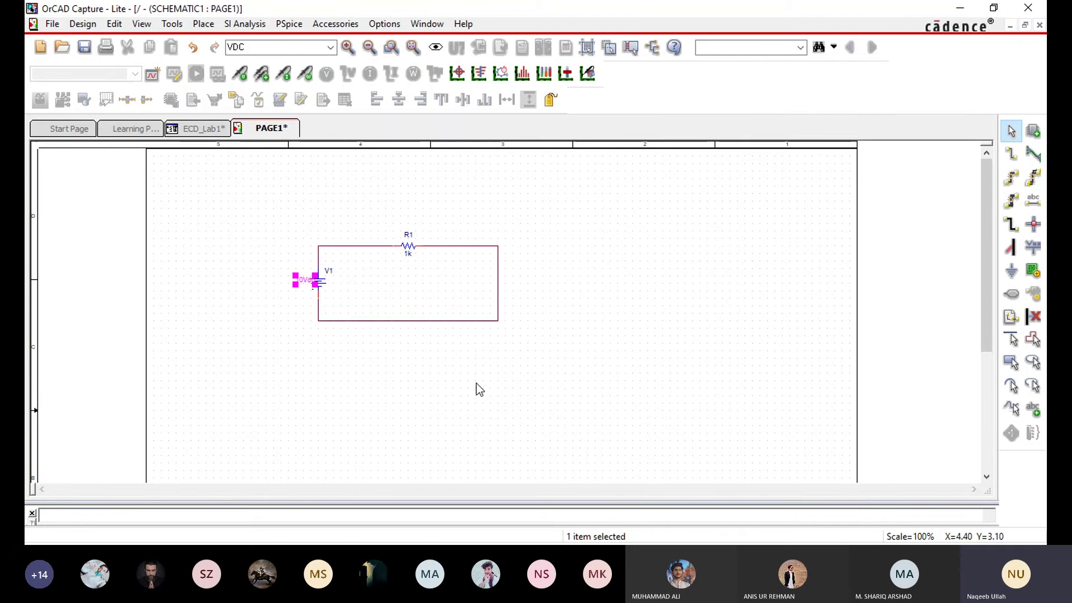
pyautogui.click(380, 315)
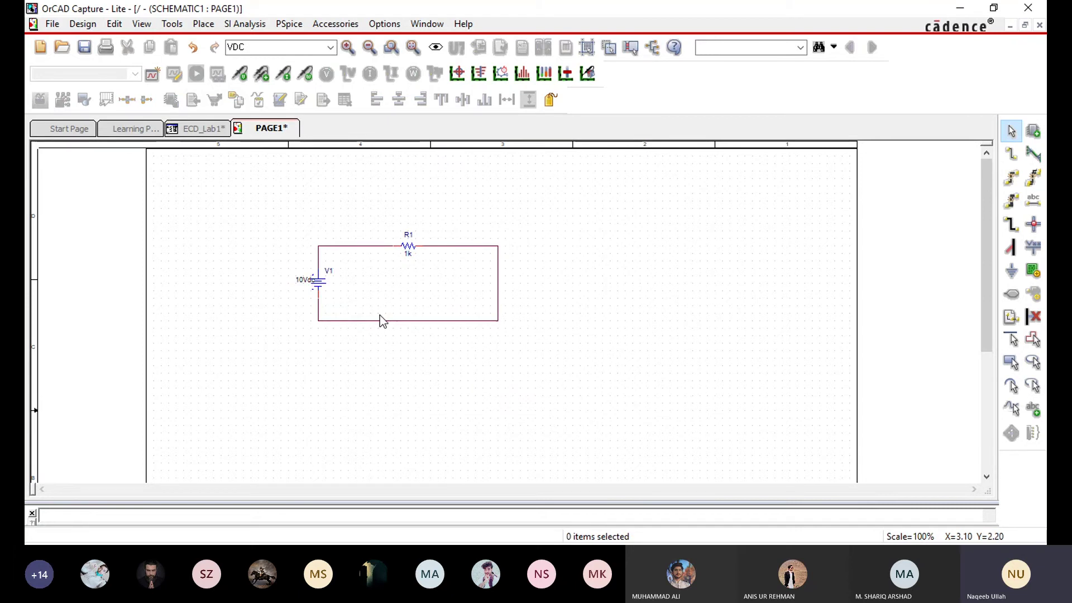